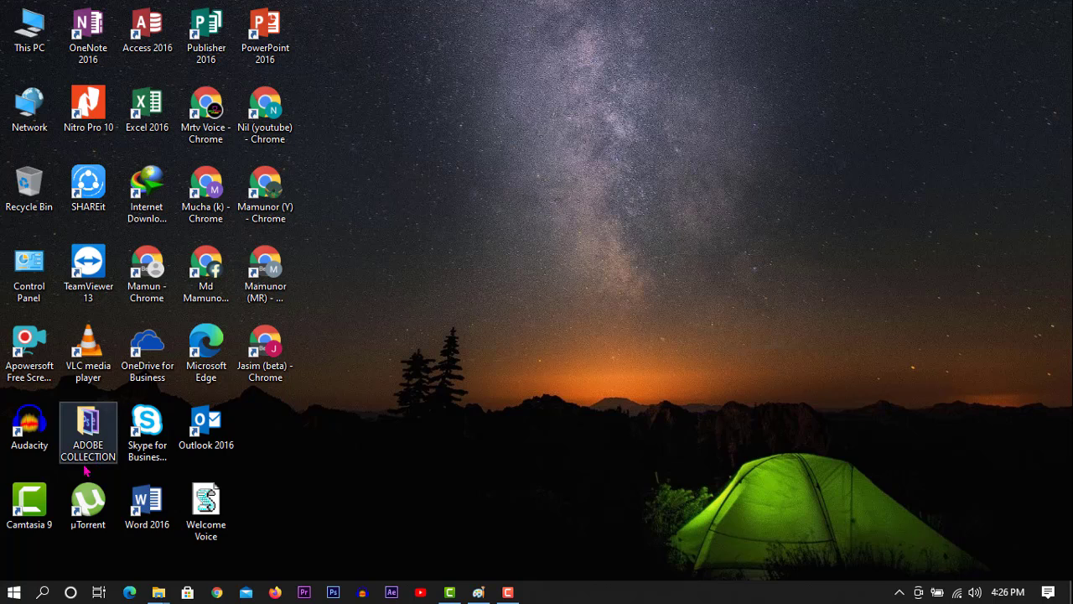
Launch Paint through the Run dialog with the command mspaint and maximize its window
{"action": "left_click", "coordinate": [42, 593]}
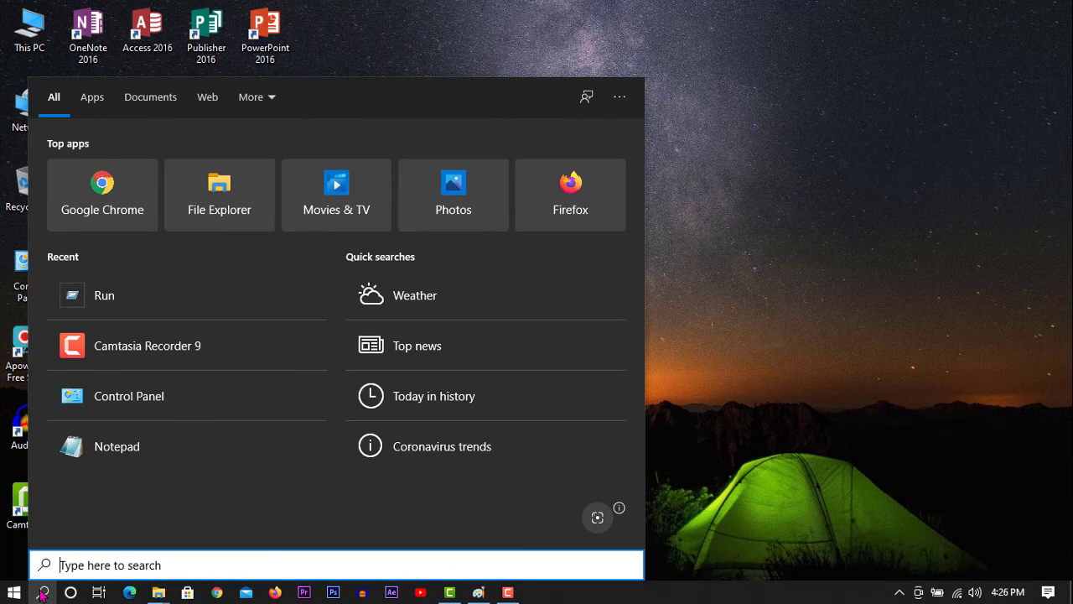
{"action": "type", "text": "run"}
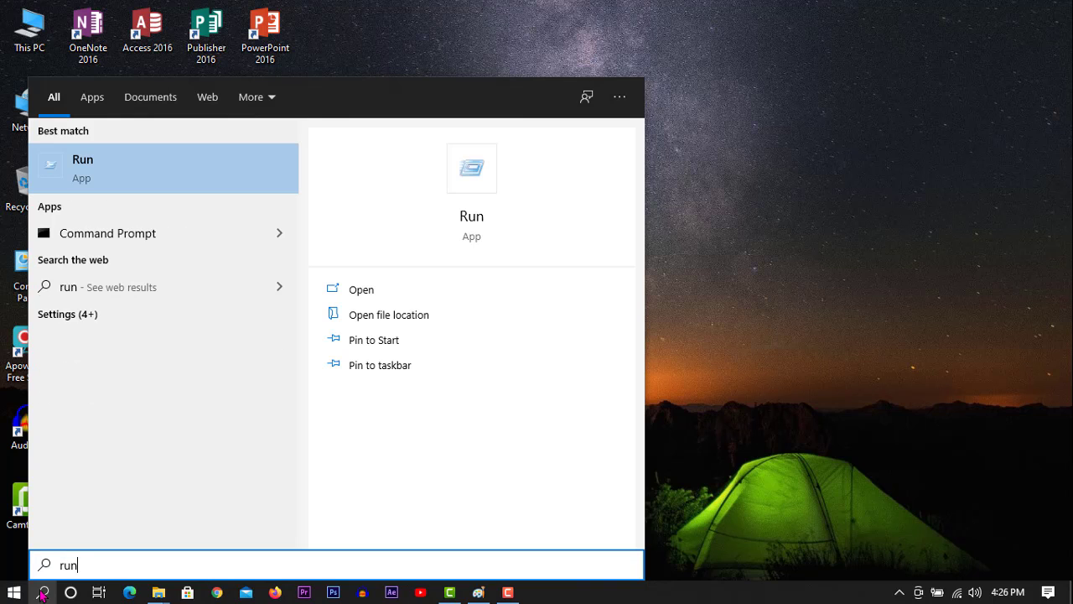
{"action": "left_click", "coordinate": [157, 168]}
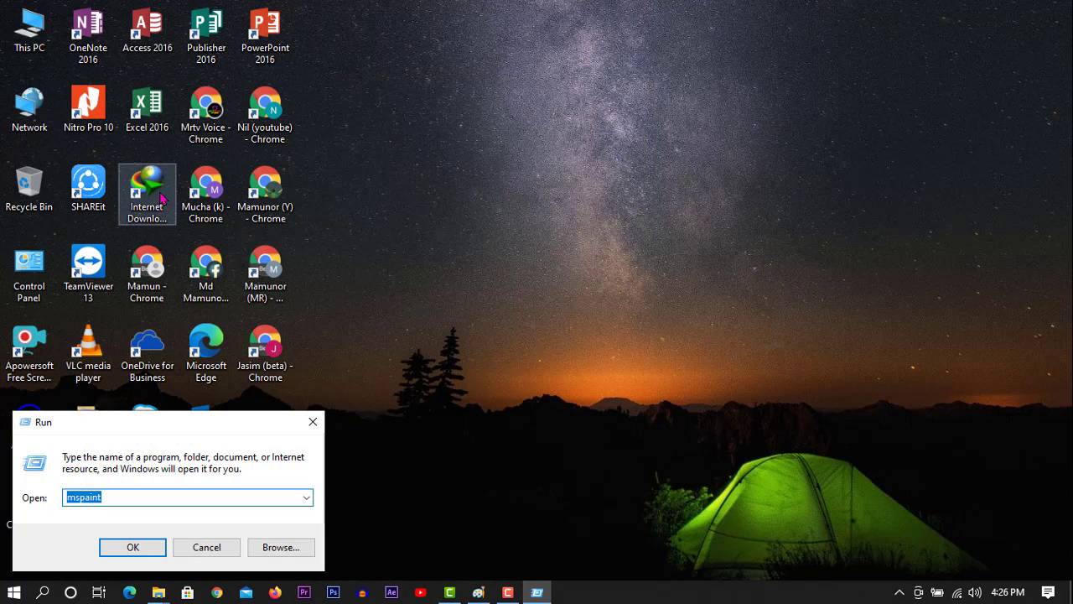
{"action": "left_click", "coordinate": [196, 498]}
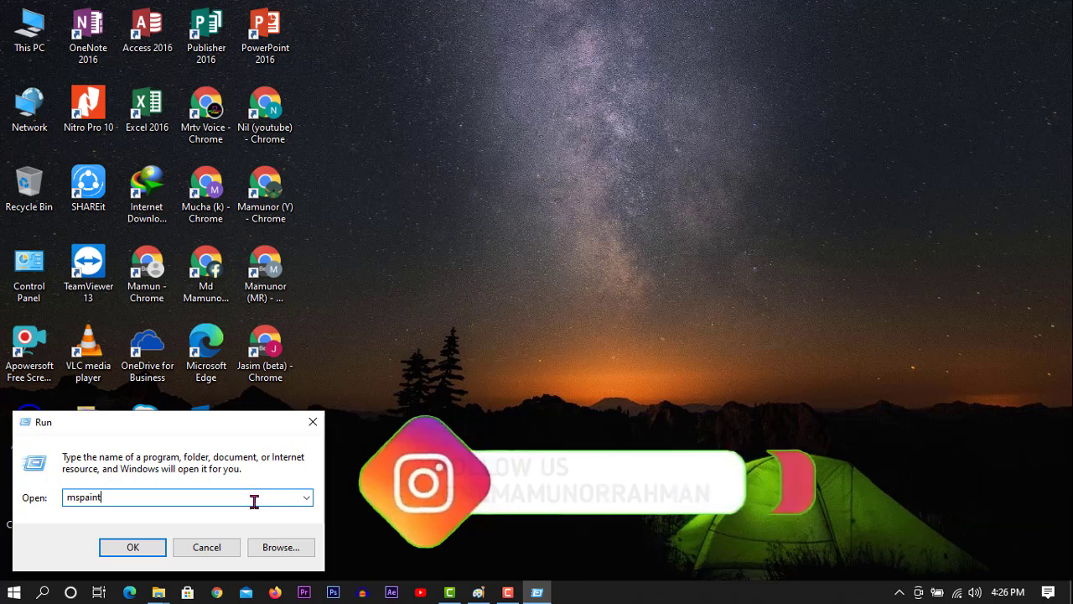
{"action": "left_click_drag", "start_coordinate": [118, 499], "coordinate": [48, 508]}
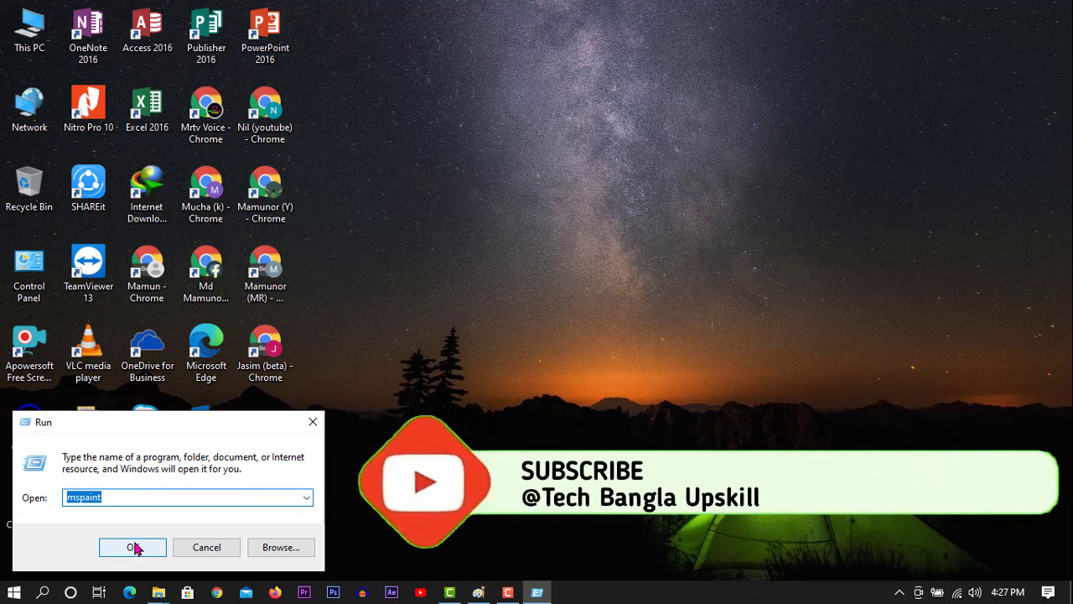
{"action": "left_click", "coordinate": [133, 549]}
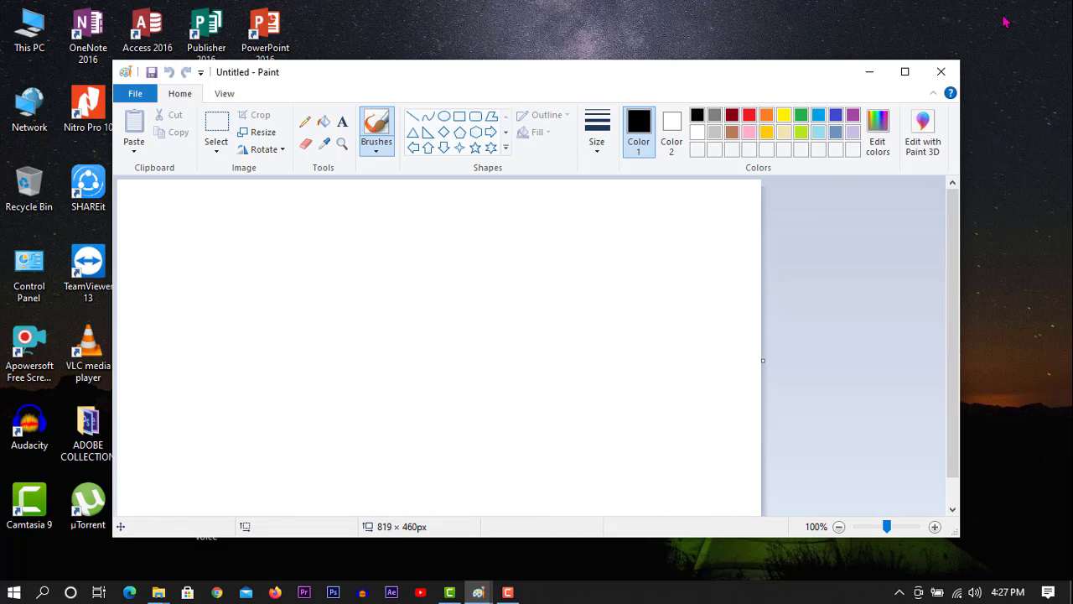
{"action": "left_click", "coordinate": [905, 72]}
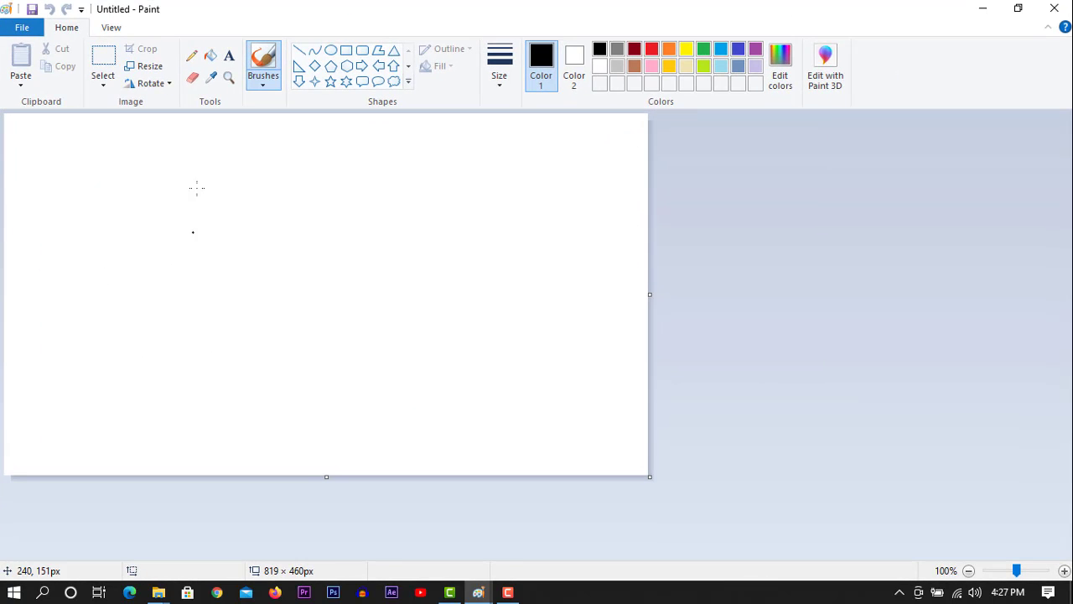
Open the picture IMG_20200313_230553 from the Pictures folder
{"action": "left_click", "coordinate": [22, 29]}
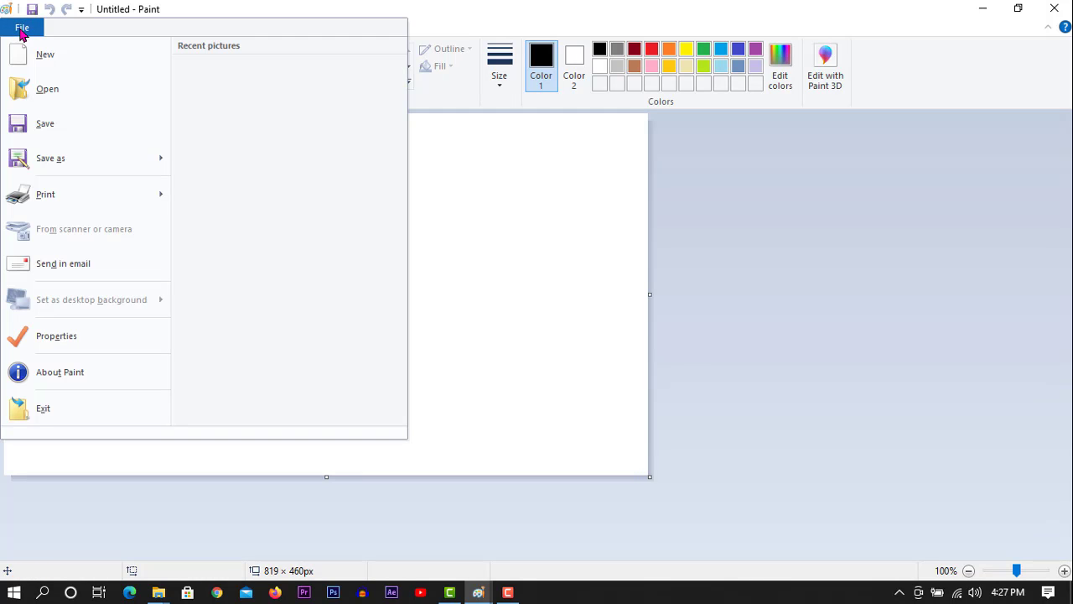
{"action": "left_click", "coordinate": [47, 99]}
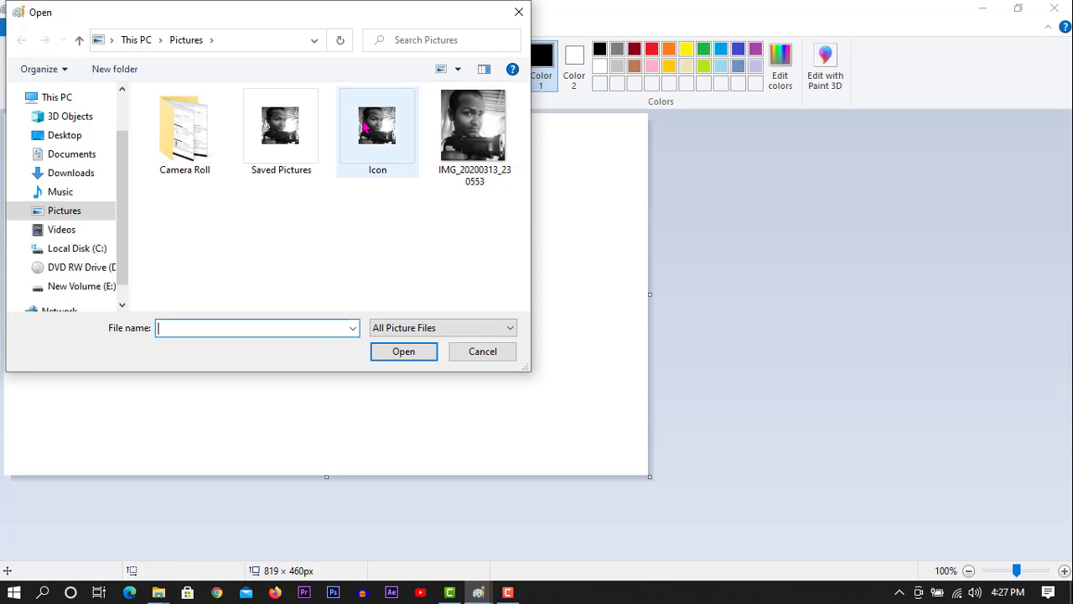
{"action": "left_click", "coordinate": [472, 146]}
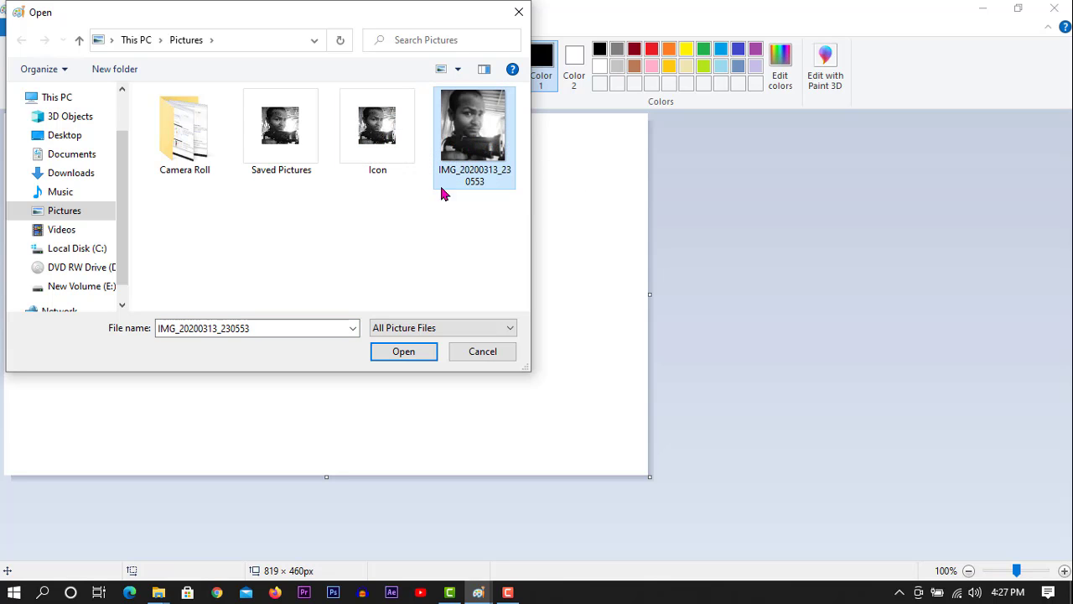
{"action": "left_click", "coordinate": [408, 356]}
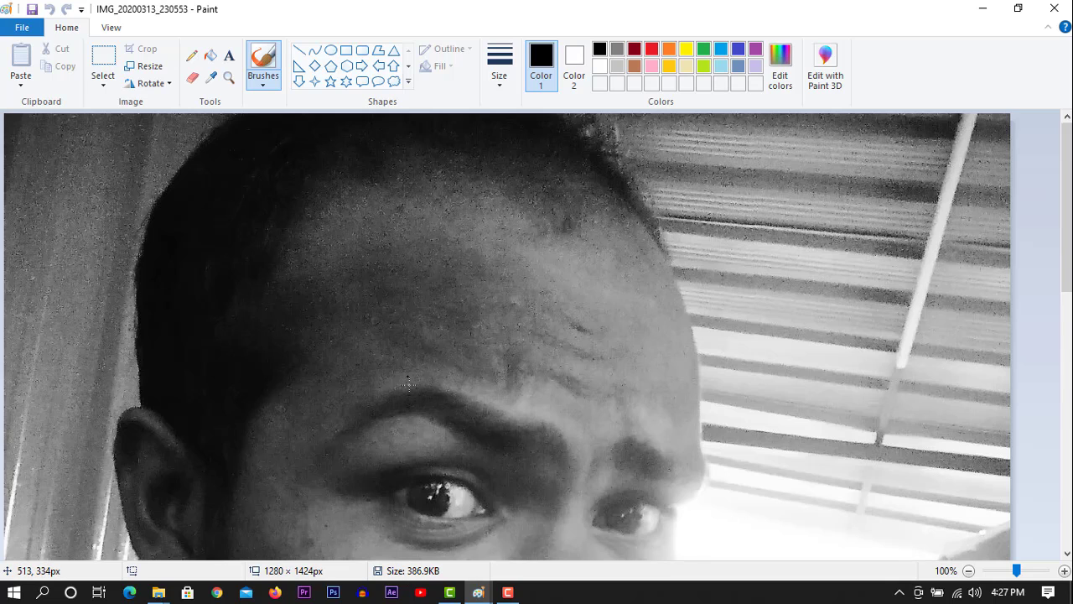
Resize the picture by pixels to 520 horizontally, keeping the aspect ratio maintained
{"action": "scroll", "coordinate": [409, 385], "scroll_direction": "down", "scroll_amount": 10}
{"action": "scroll", "coordinate": [411, 388], "scroll_direction": "up", "scroll_amount": 10}
{"action": "scroll", "coordinate": [411, 389], "scroll_direction": "down", "scroll_amount": 10}
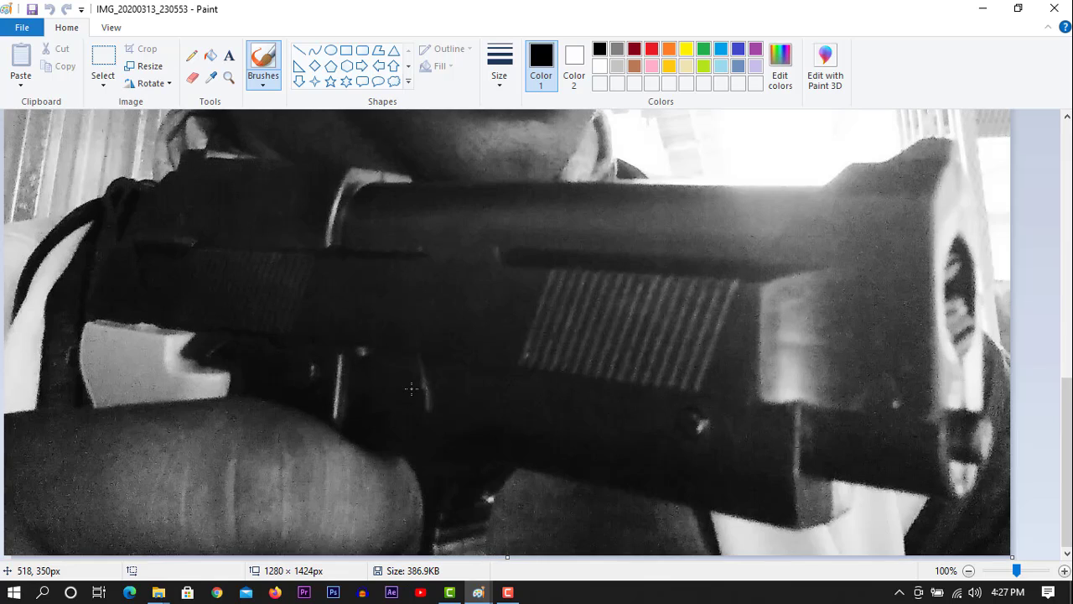
{"action": "scroll", "coordinate": [411, 388], "scroll_direction": "up", "scroll_amount": 10}
{"action": "scroll", "coordinate": [412, 389], "scroll_direction": "down", "scroll_amount": 10}
{"action": "scroll", "coordinate": [411, 388], "scroll_direction": "up", "scroll_amount": 10}
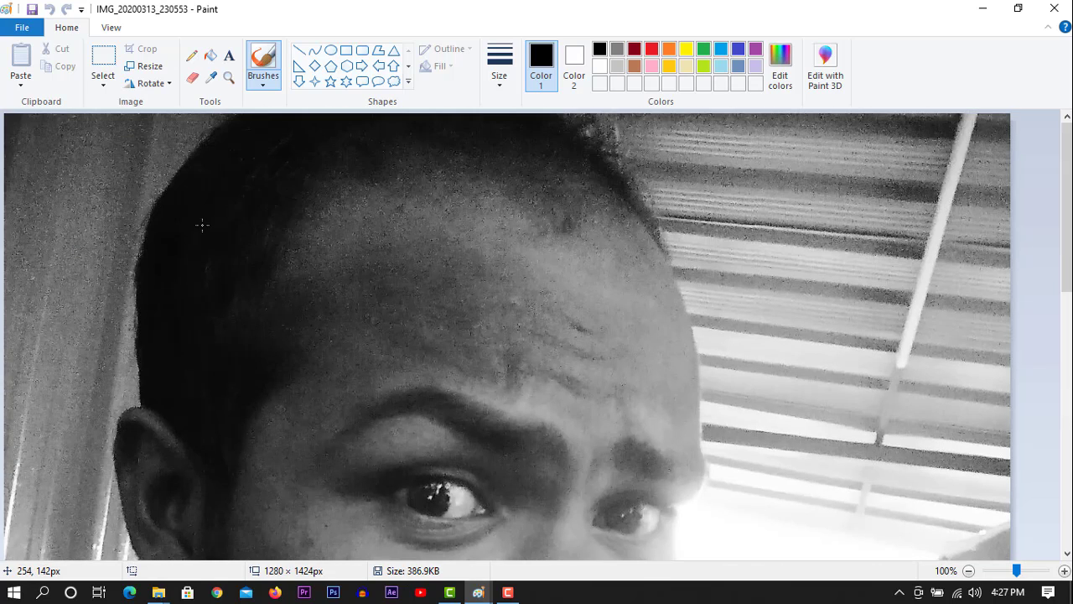
{"action": "left_click", "coordinate": [142, 68]}
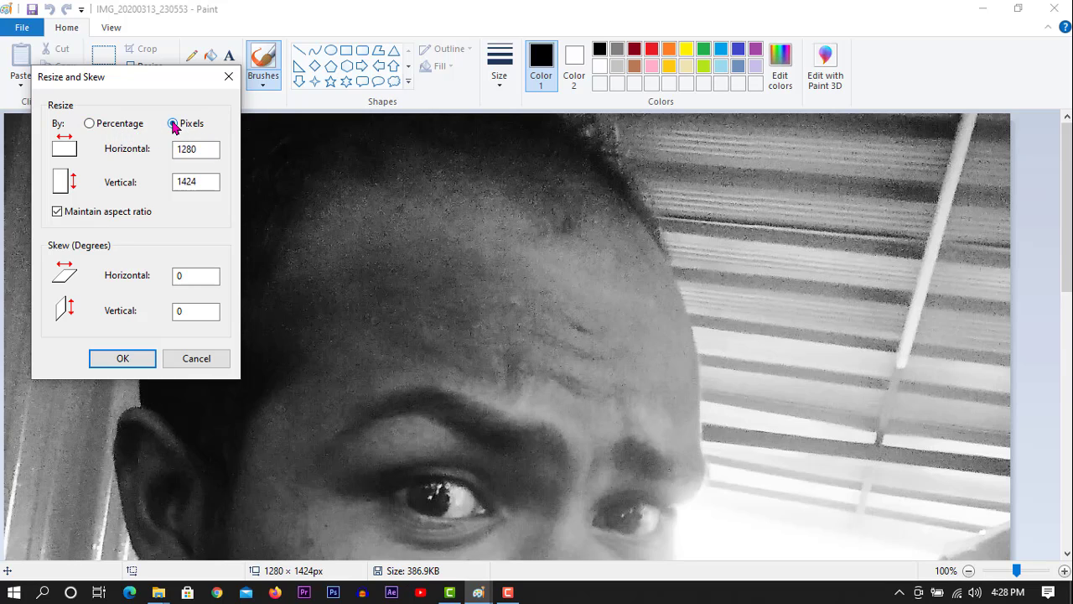
{"action": "left_click", "coordinate": [194, 148]}
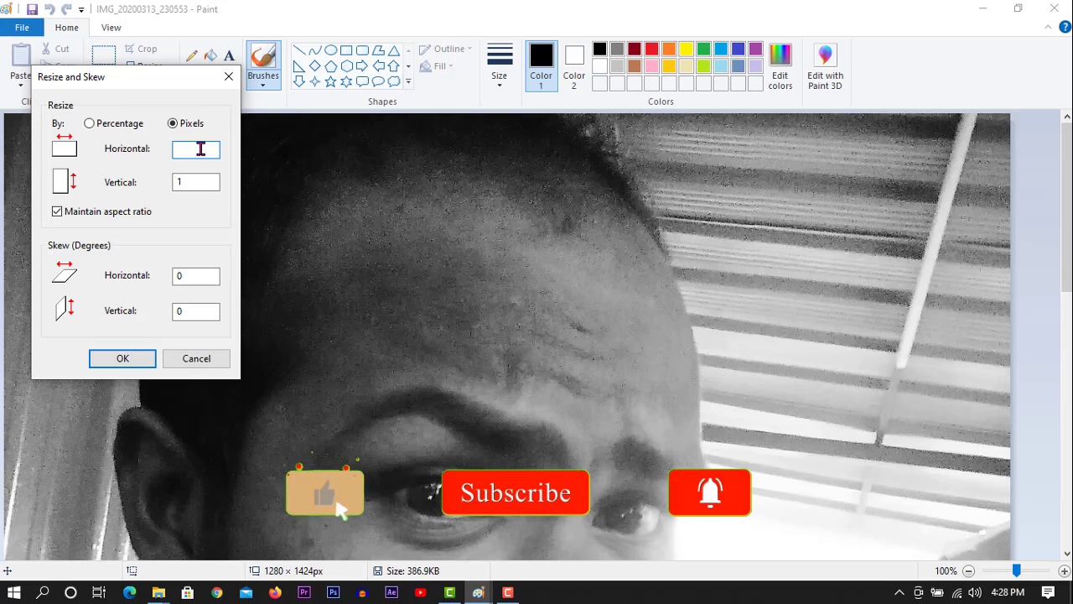
{"action": "type", "text": "520"}
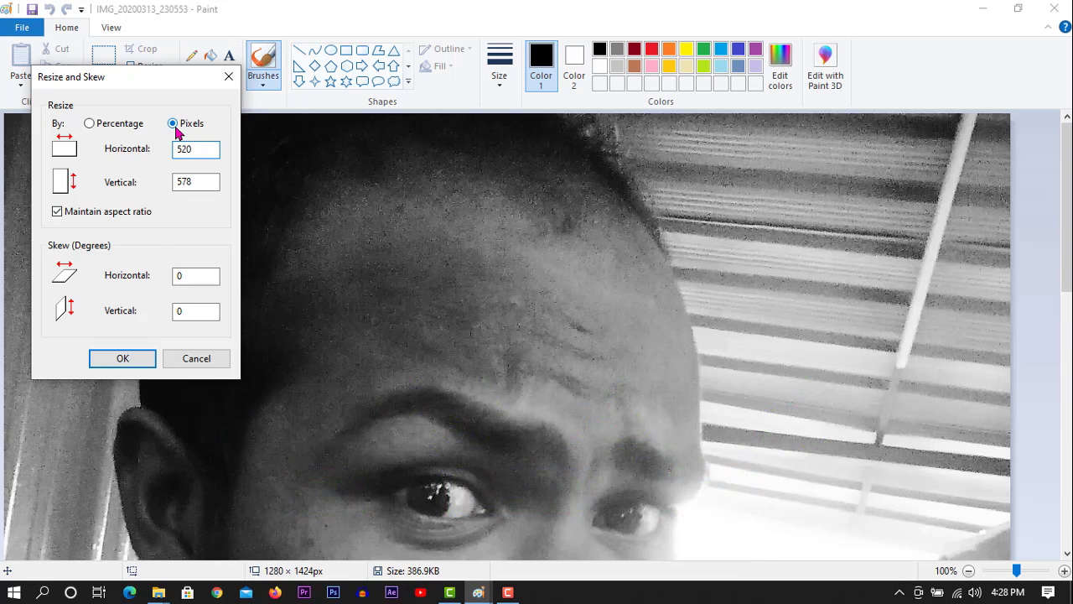
{"action": "left_click", "coordinate": [125, 359]}
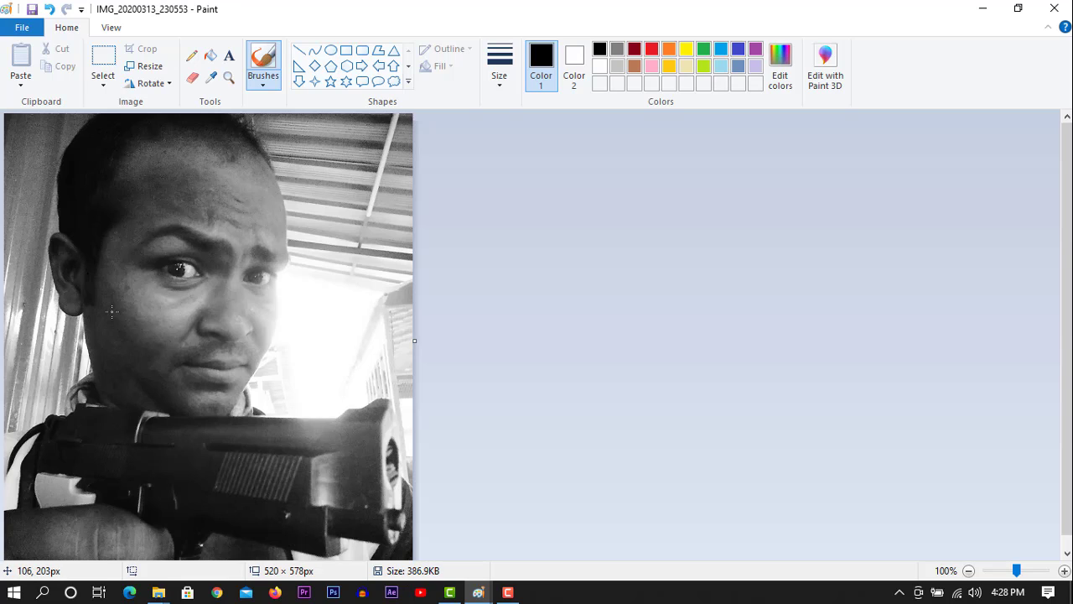
Start saving a copy of the resized picture in the Pictures folder with the 24-bit Bitmap file type
{"action": "left_click", "coordinate": [23, 30]}
{"action": "mouse_move", "coordinate": [44, 169]}
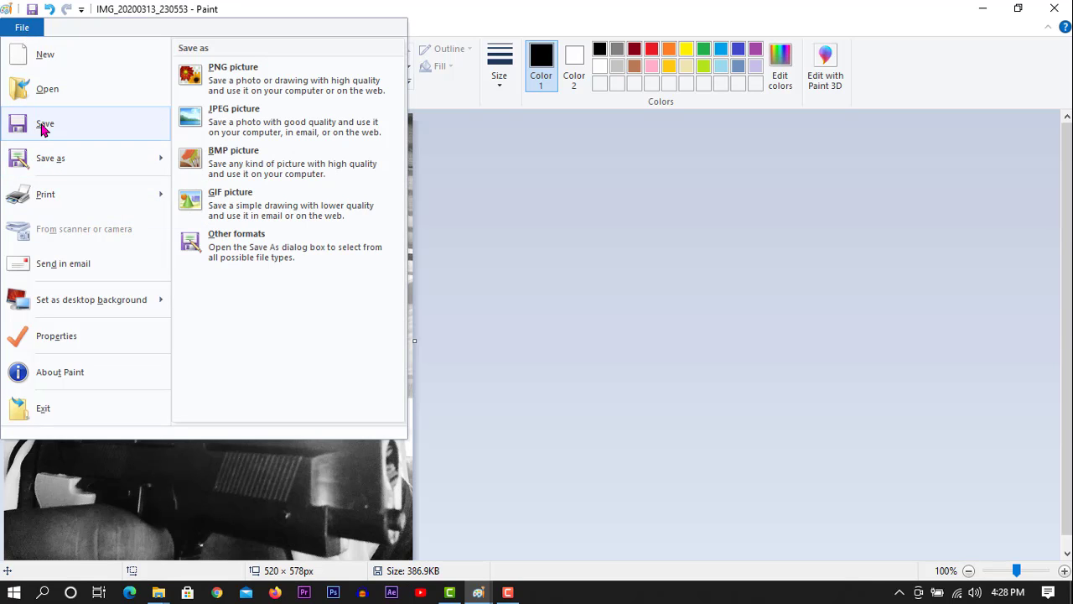
{"action": "left_click", "coordinate": [63, 162]}
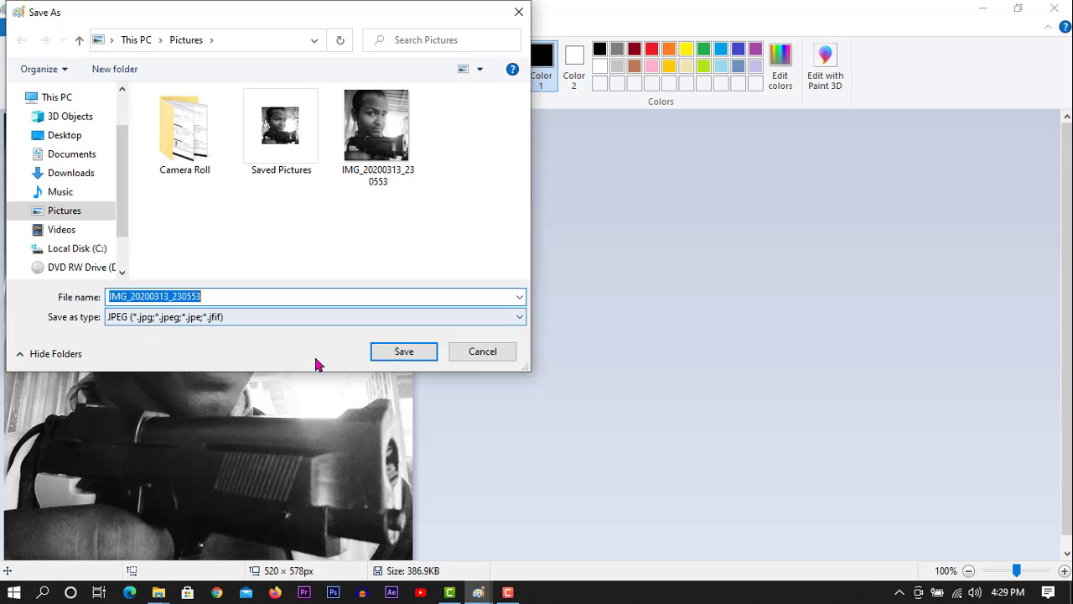
{"action": "left_click", "coordinate": [521, 317]}
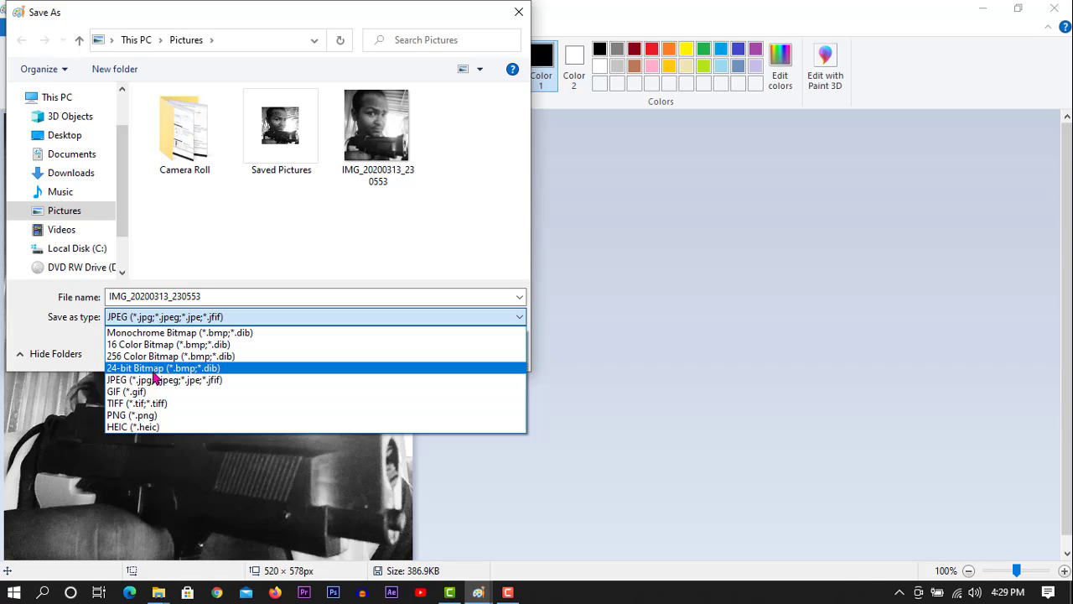
{"action": "left_click", "coordinate": [178, 369]}
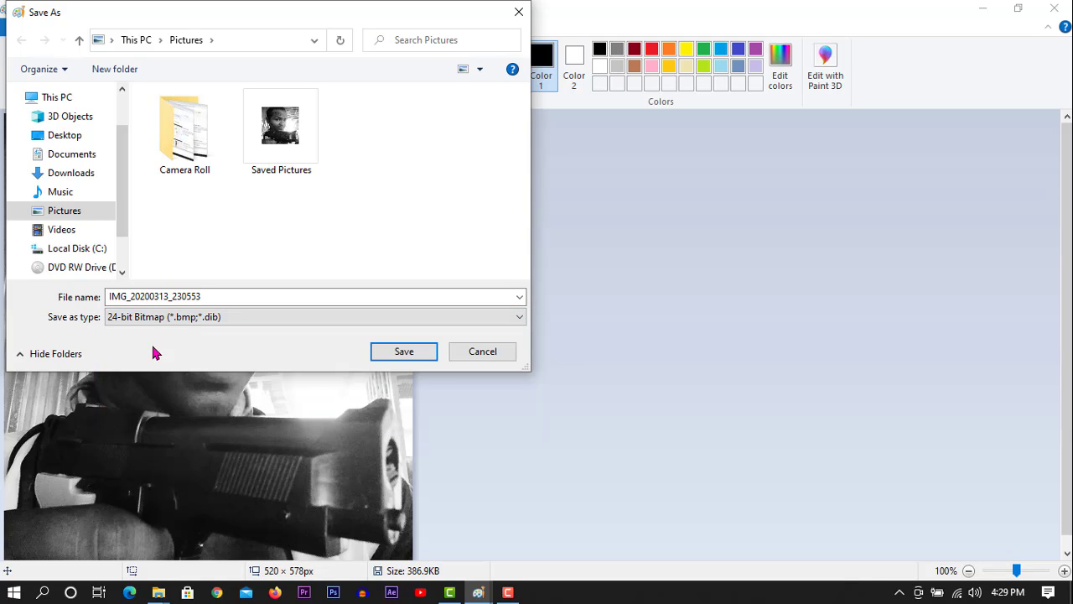
Replace the suggested file name of the copy with Icon.ico
{"action": "double_click", "coordinate": [205, 294]}
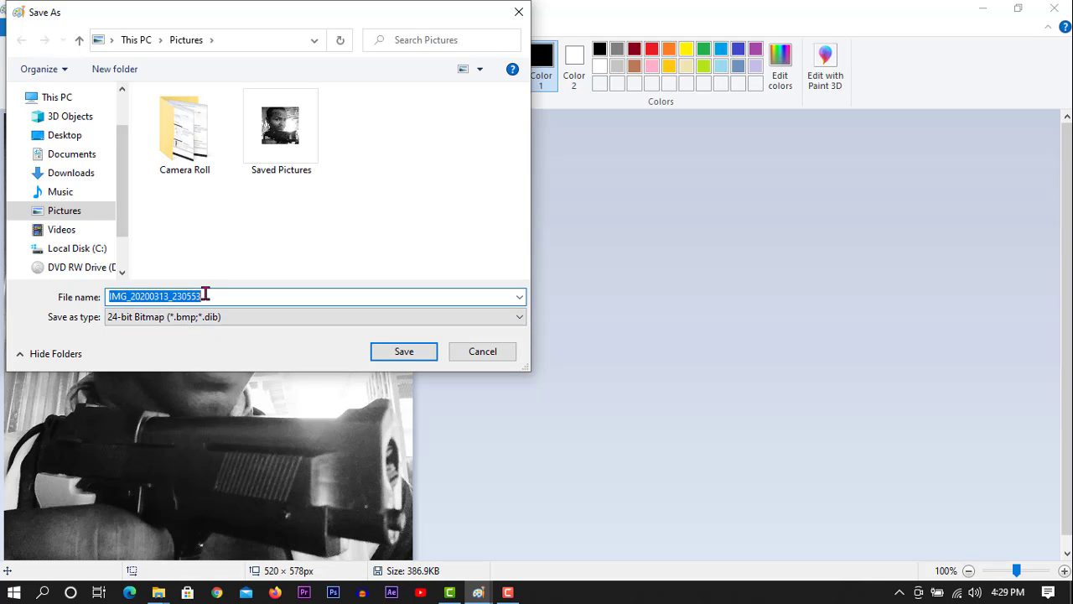
{"action": "key", "text": "BackSpace"}
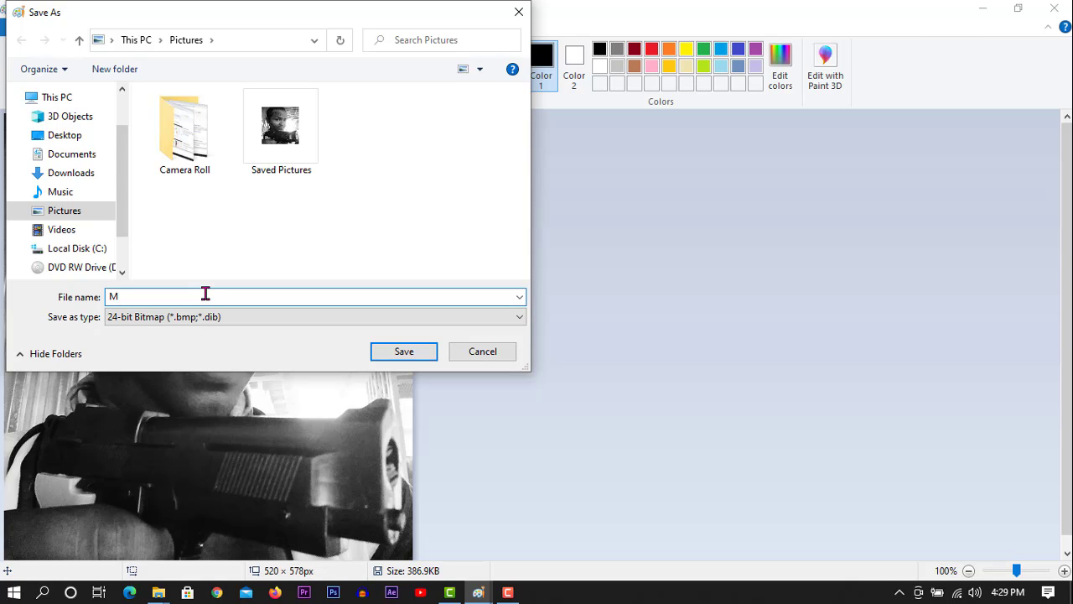
{"action": "key", "text": "BackSpace"}
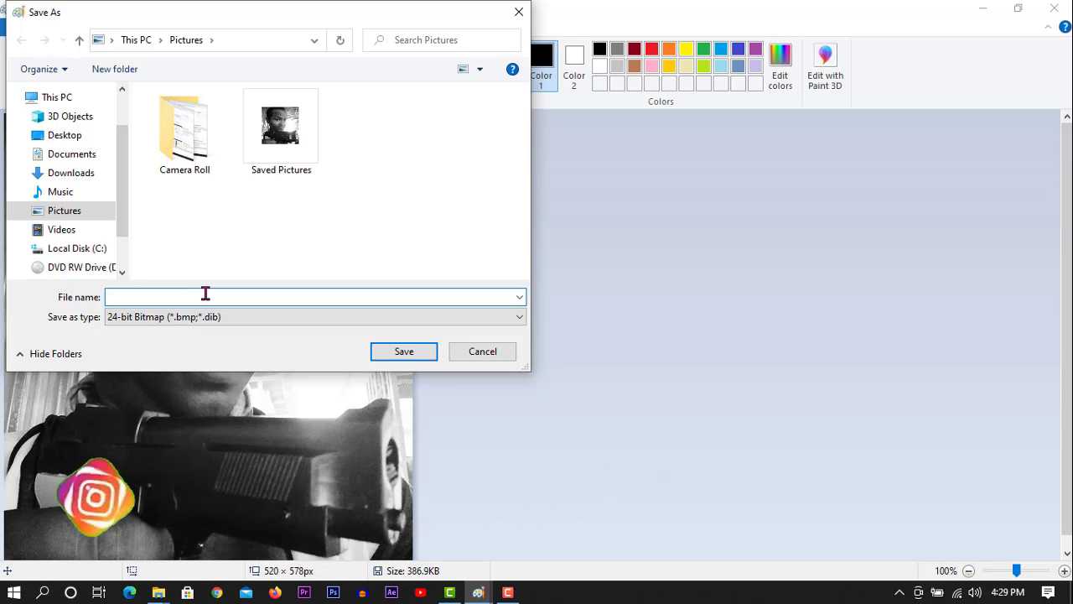
{"action": "type", "text": "I"}
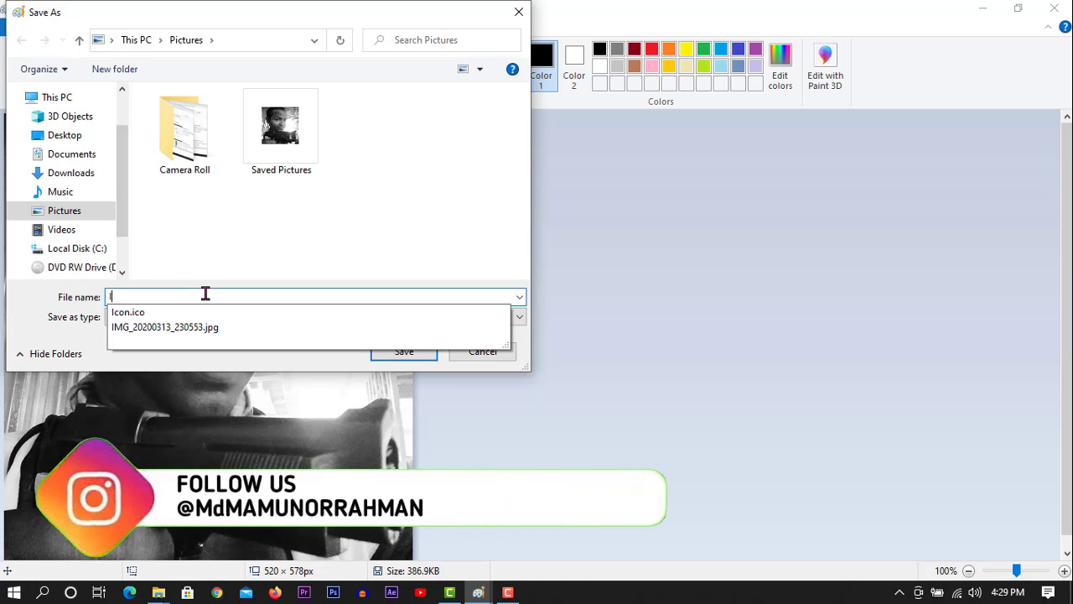
{"action": "type", "text": "con"}
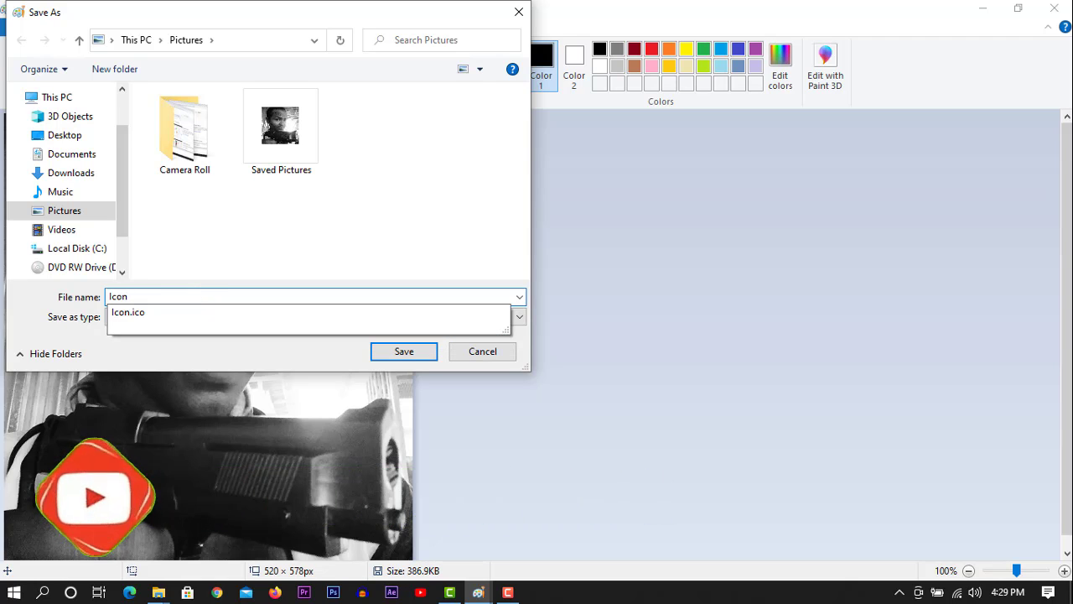
{"action": "type", "text": "."}
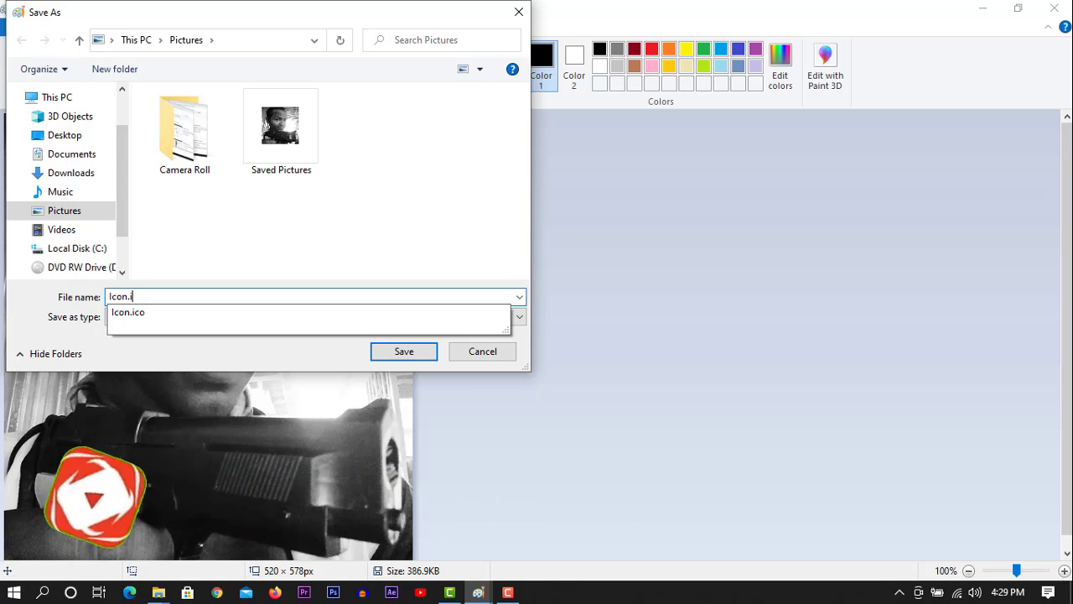
{"action": "type", "text": "ico"}
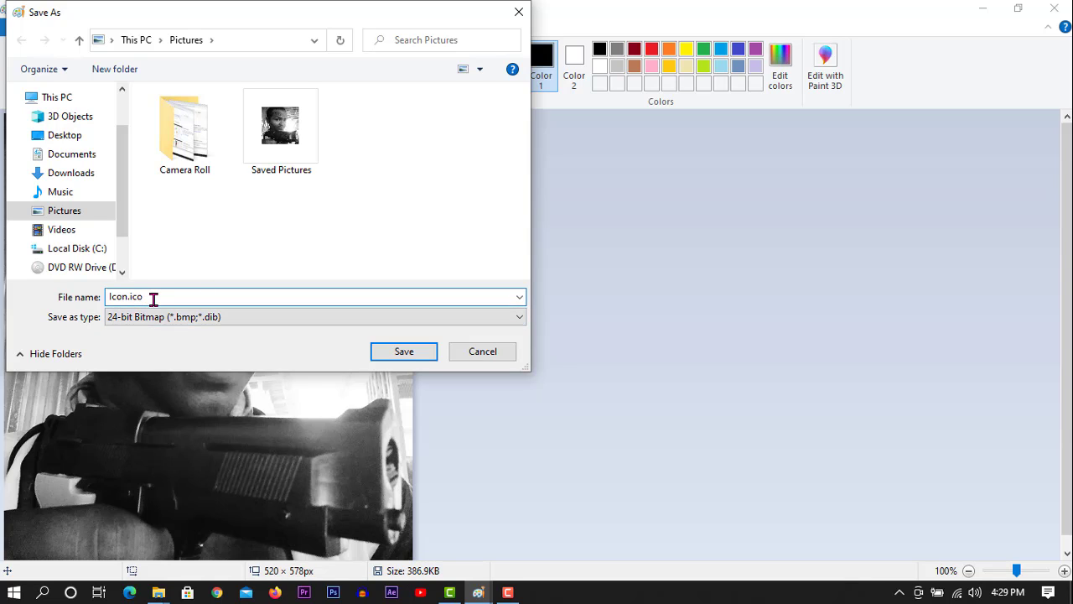
Try to save the copy as Icon.ico, decline replacing the existing file and close the save dialog
{"action": "left_click_drag", "start_coordinate": [151, 299], "coordinate": [86, 314]}
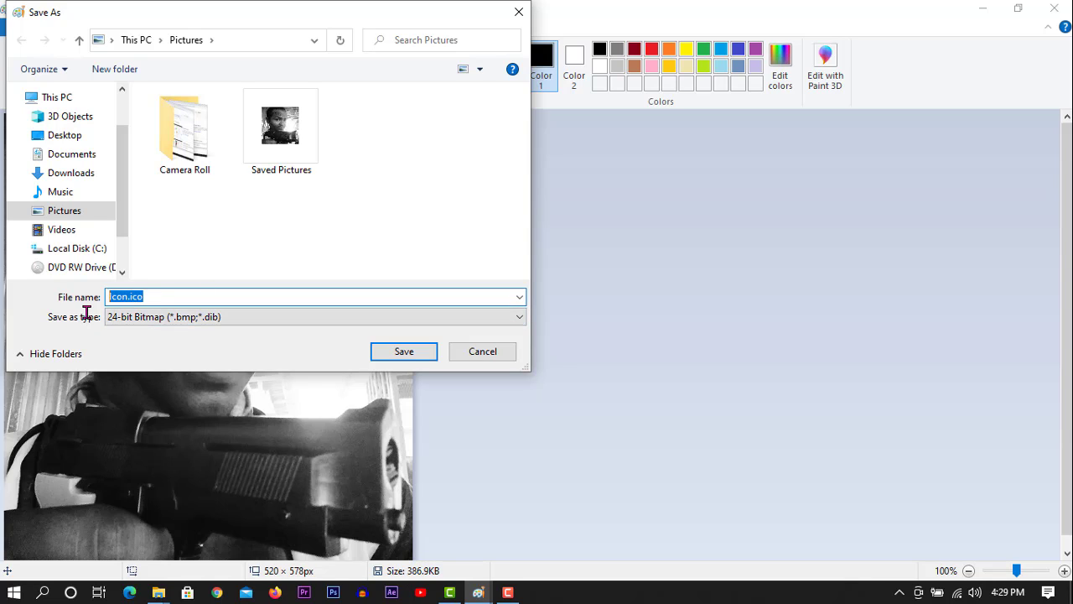
{"action": "left_click", "coordinate": [157, 297]}
{"action": "left_click", "coordinate": [404, 352]}
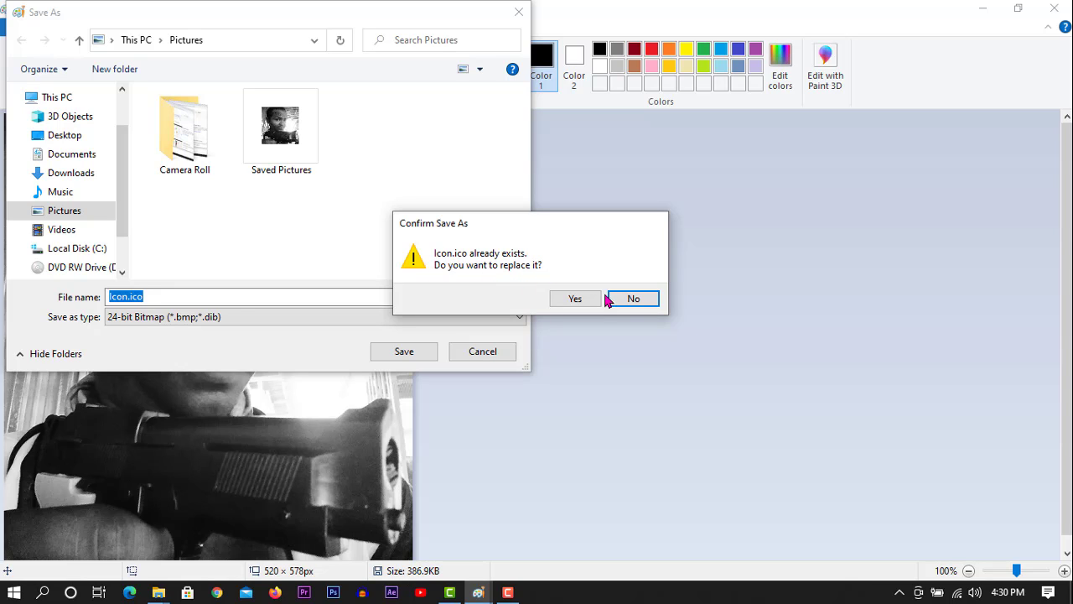
{"action": "left_click", "coordinate": [647, 302]}
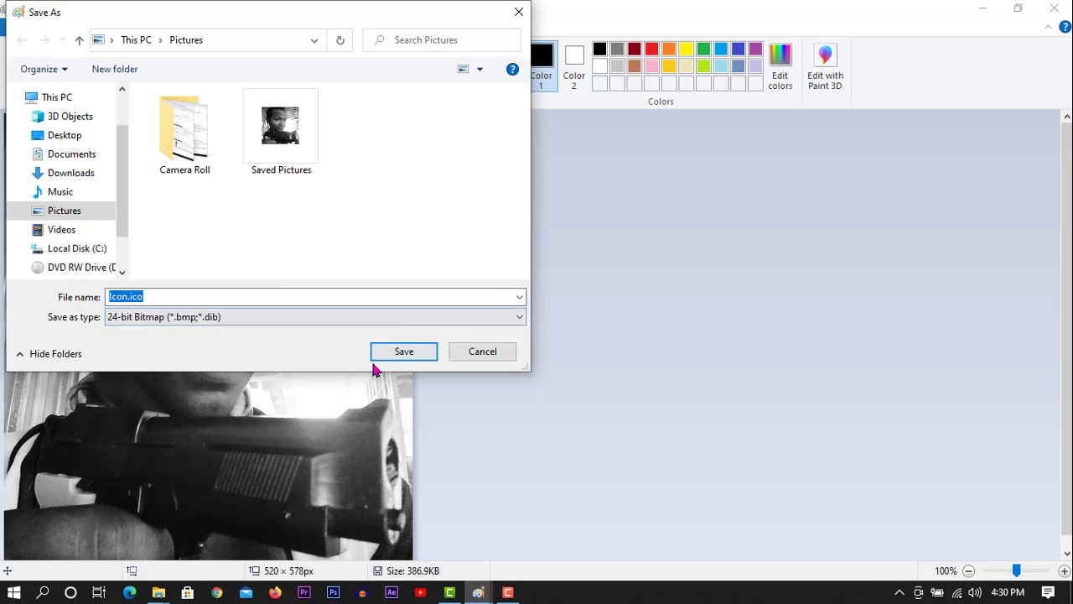
{"action": "left_click", "coordinate": [519, 12]}
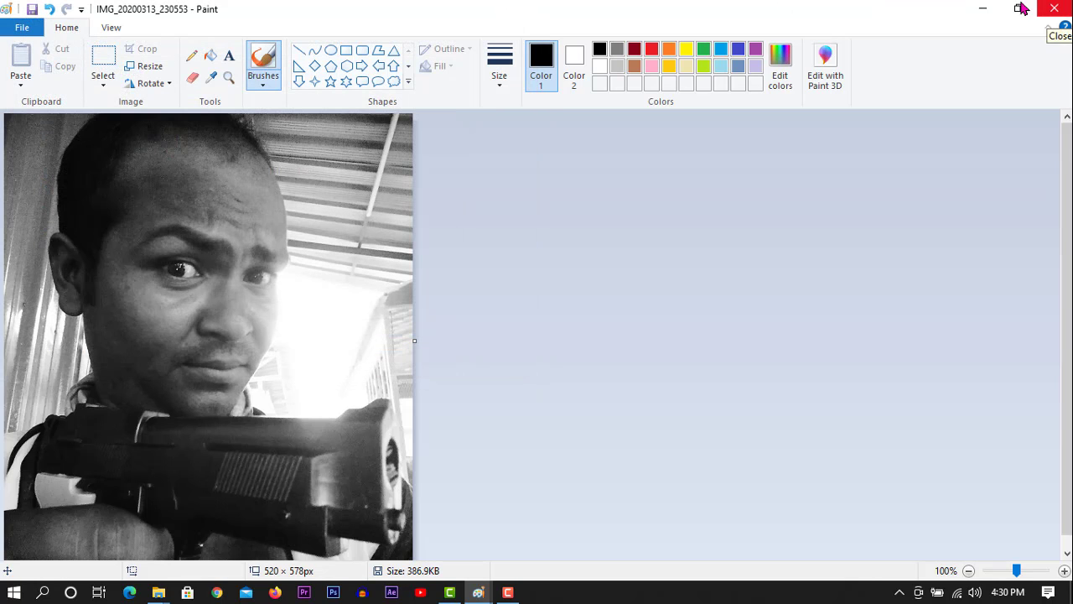
Minimize the Paint window and refresh the desktop twice
{"action": "left_click", "coordinate": [985, 10]}
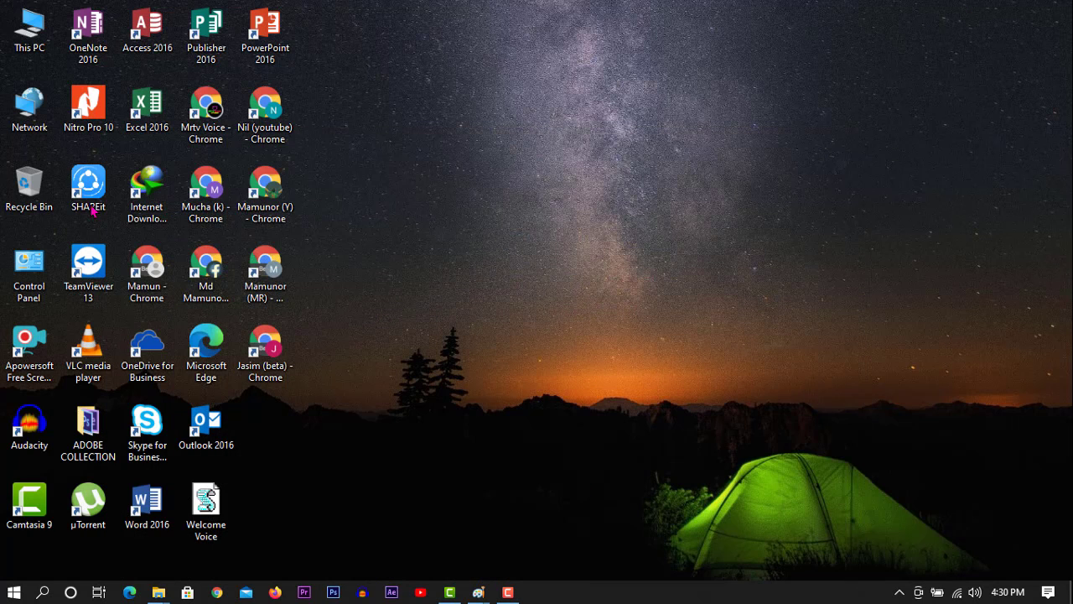
{"action": "right_click", "coordinate": [336, 232]}
{"action": "left_click", "coordinate": [385, 278]}
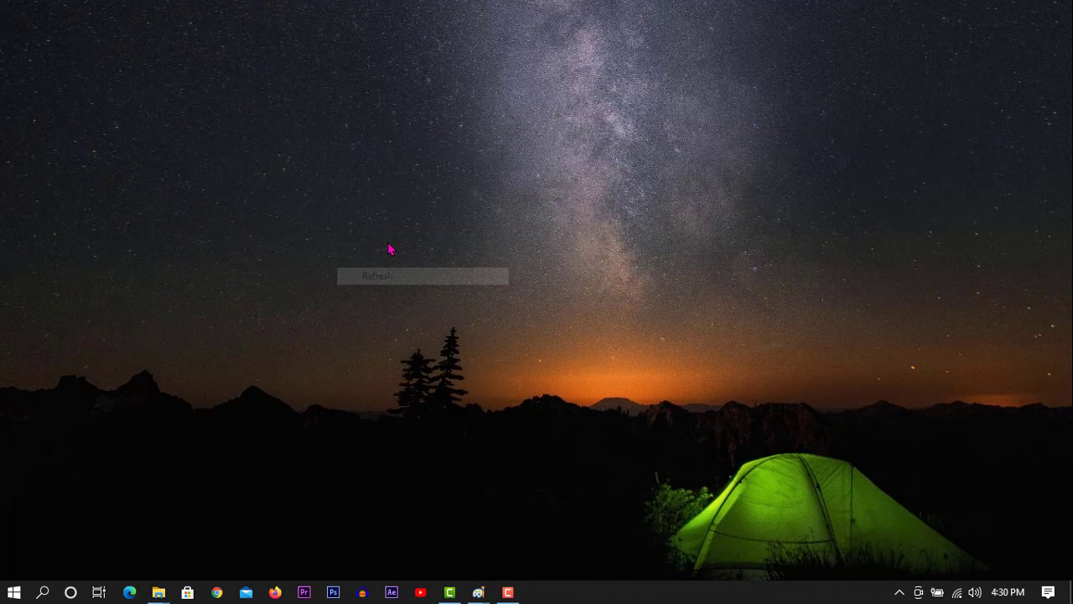
{"action": "right_click", "coordinate": [390, 244]}
{"action": "left_click", "coordinate": [453, 293]}
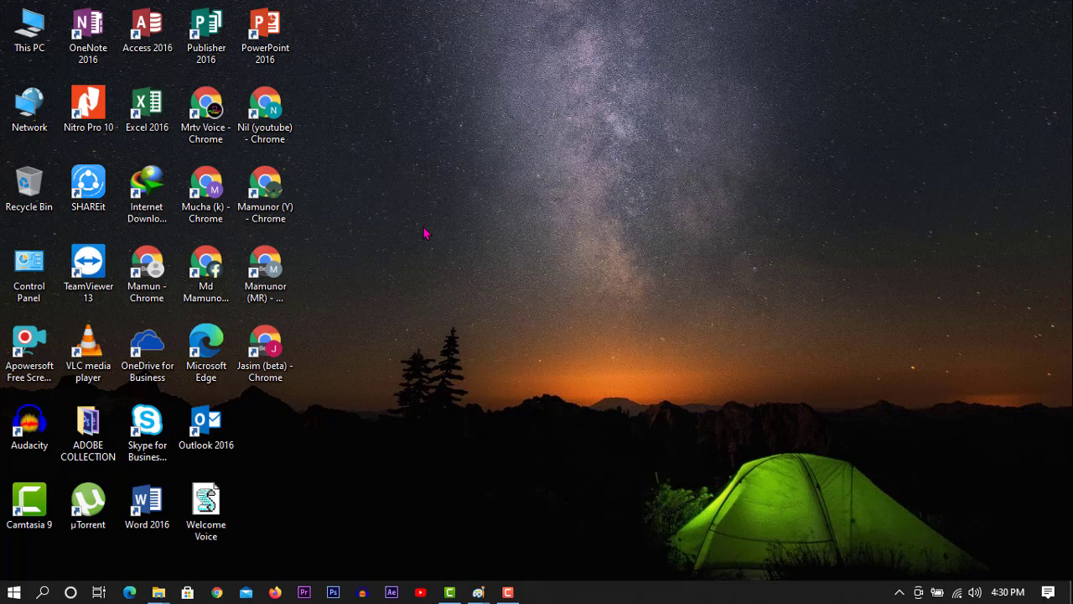
{"action": "right_click", "coordinate": [424, 228]}
{"action": "left_click", "coordinate": [469, 272]}
{"action": "right_click", "coordinate": [437, 239]}
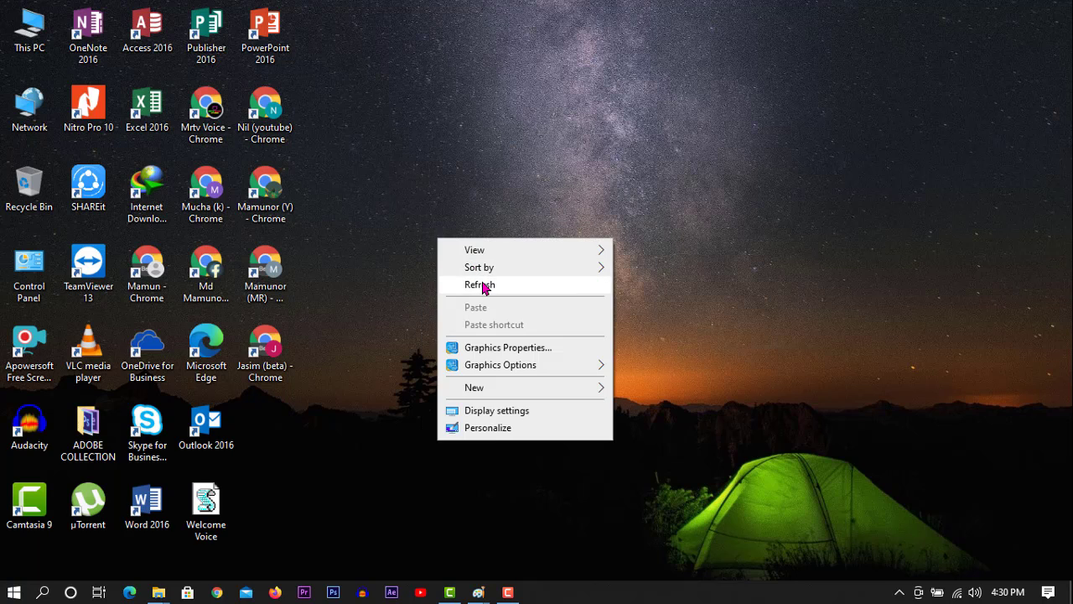
{"action": "left_click", "coordinate": [484, 287]}
{"action": "right_click", "coordinate": [423, 234]}
{"action": "left_click", "coordinate": [472, 282]}
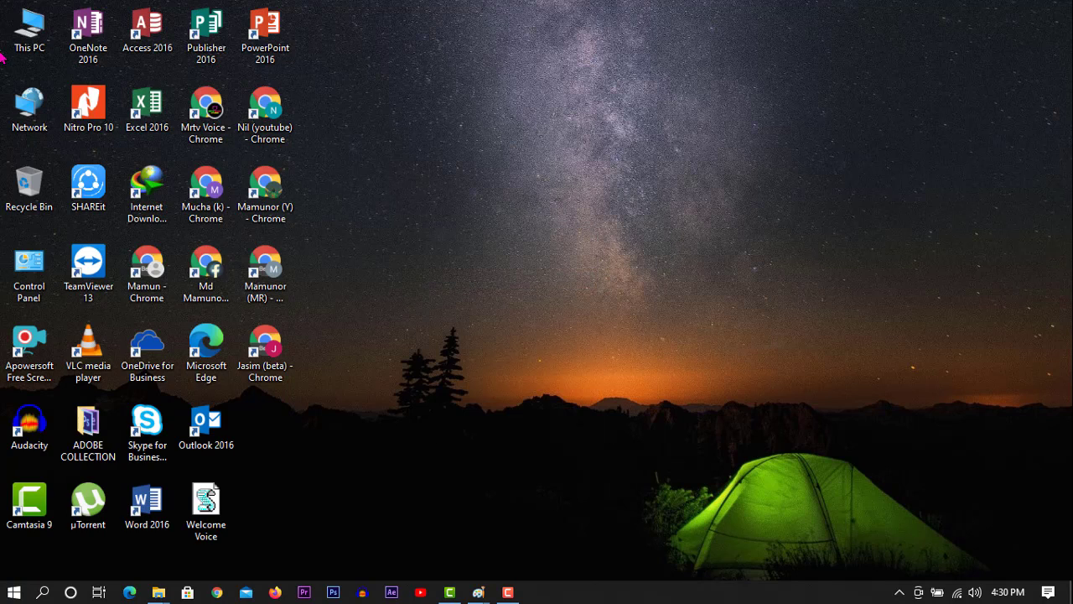
Go to the Pictures folder on This PC and open the Camera Roll folder's properties at the customization settings
{"action": "double_click", "coordinate": [28, 44]}
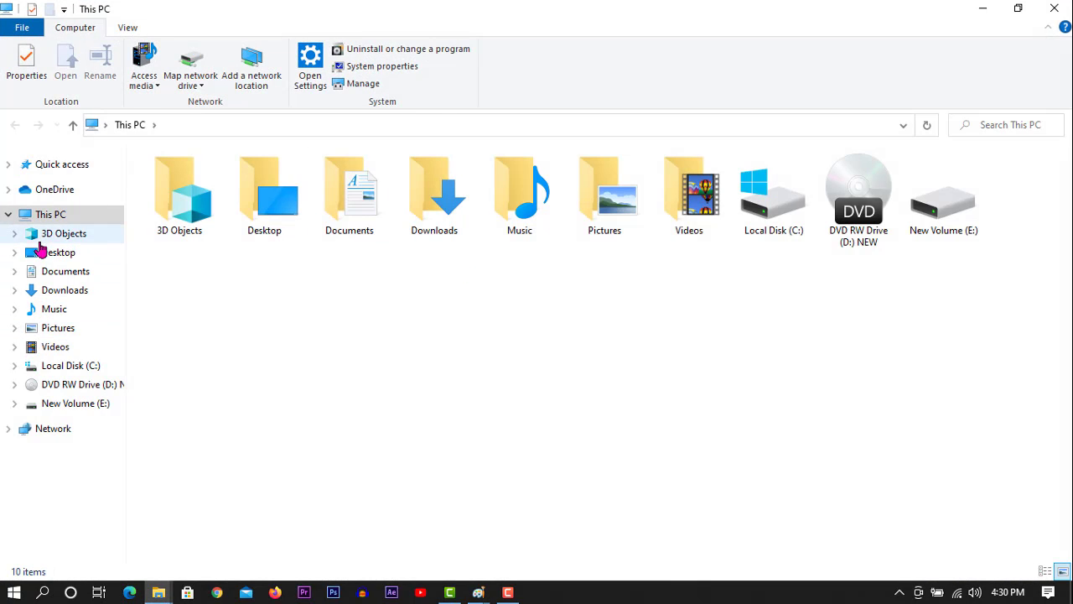
{"action": "left_click", "coordinate": [61, 331]}
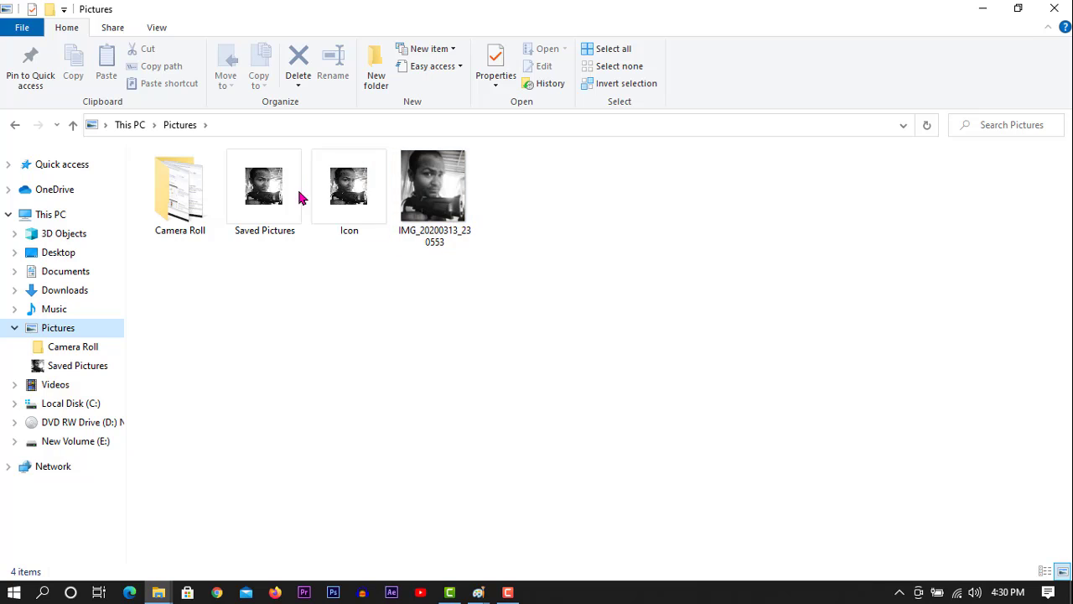
{"action": "right_click", "coordinate": [168, 204]}
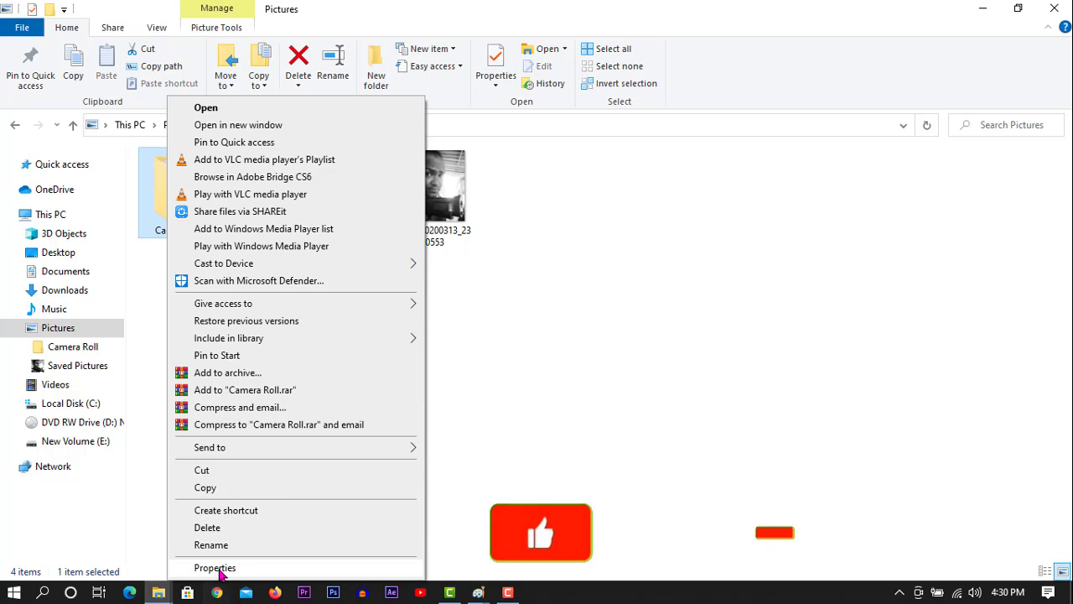
{"action": "left_click", "coordinate": [218, 569]}
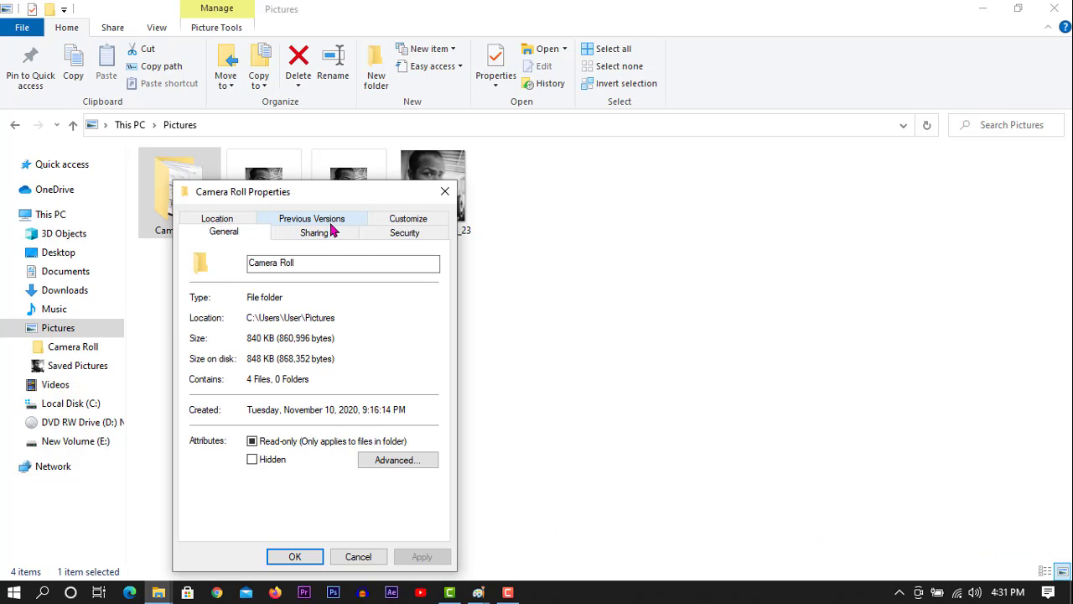
{"action": "left_click", "coordinate": [410, 220]}
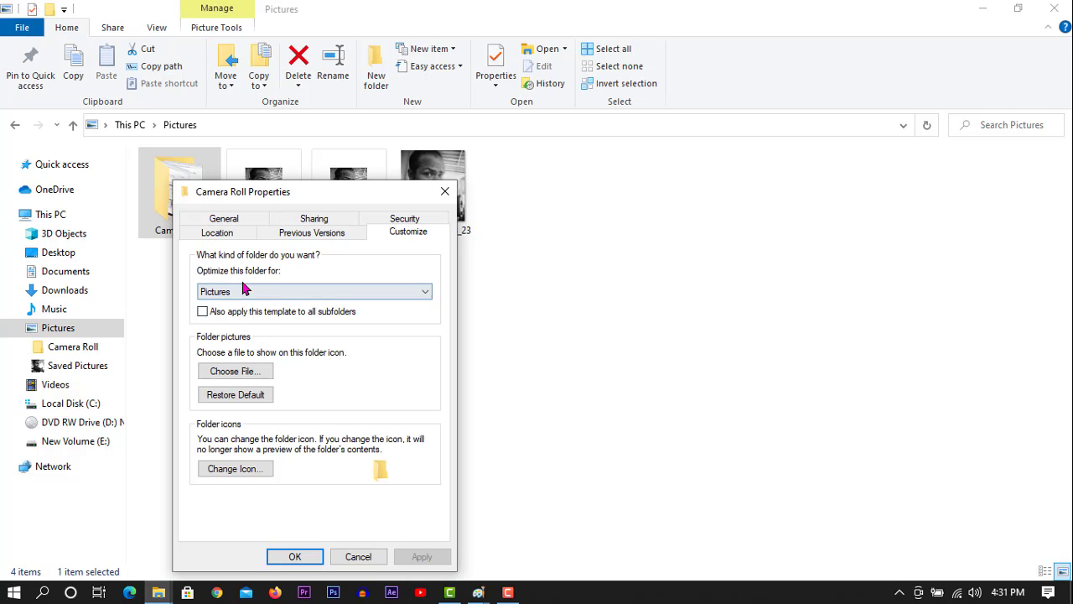
Choose Icon.ico from the Pictures folder as the new folder icon for Camera Roll
{"action": "left_click", "coordinate": [229, 472]}
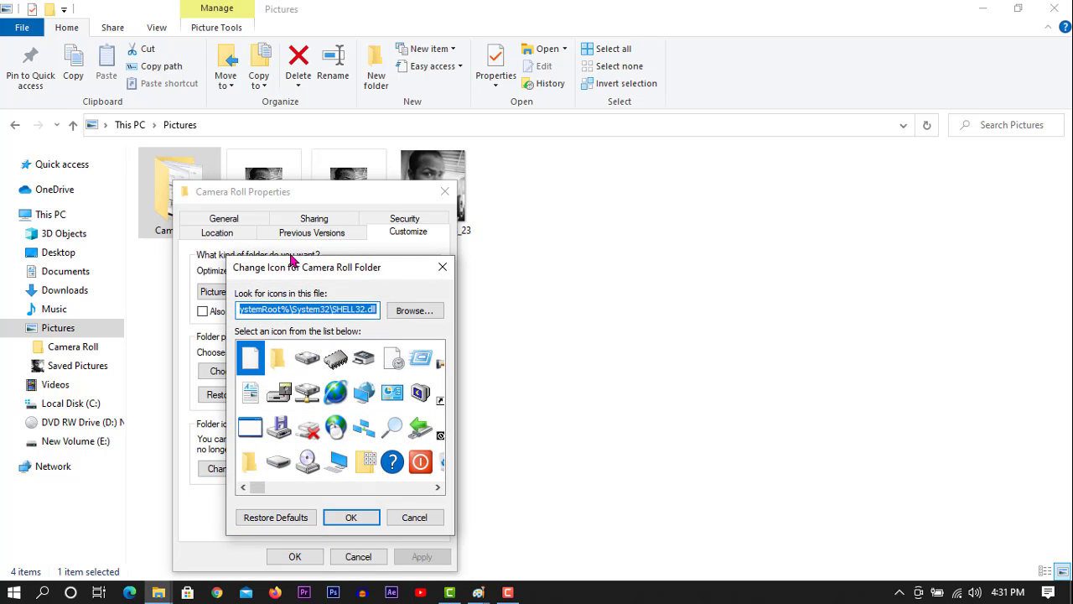
{"action": "left_click", "coordinate": [409, 312]}
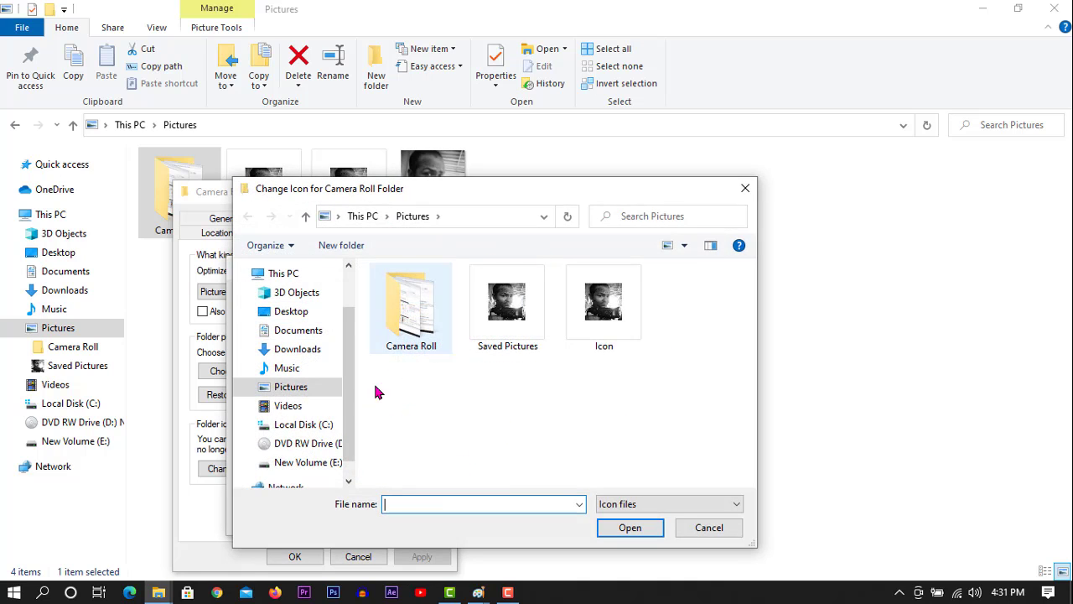
{"action": "left_click", "coordinate": [601, 309]}
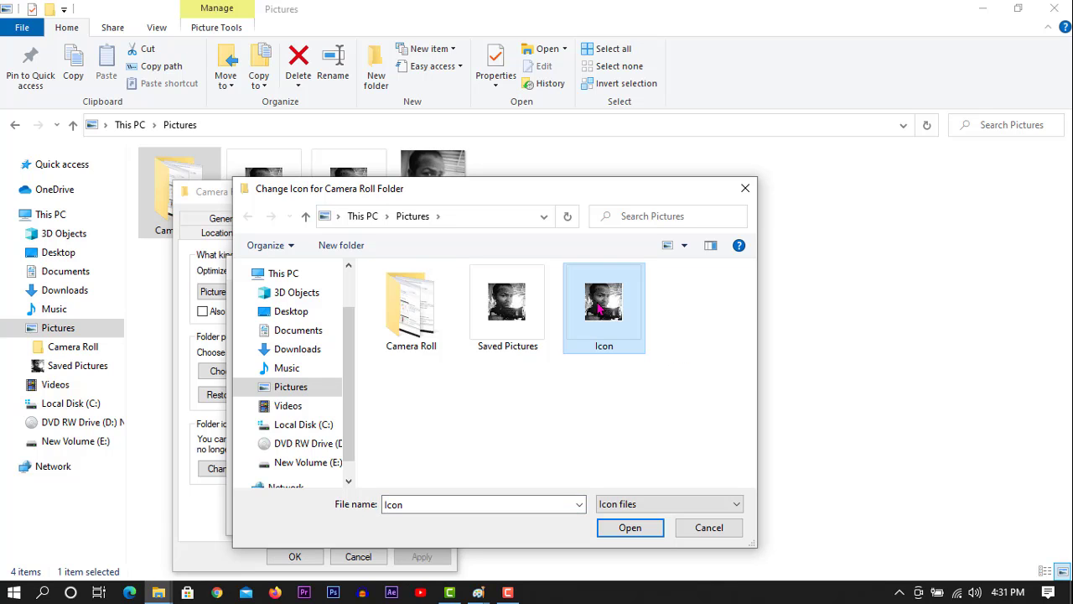
{"action": "left_click", "coordinate": [629, 532]}
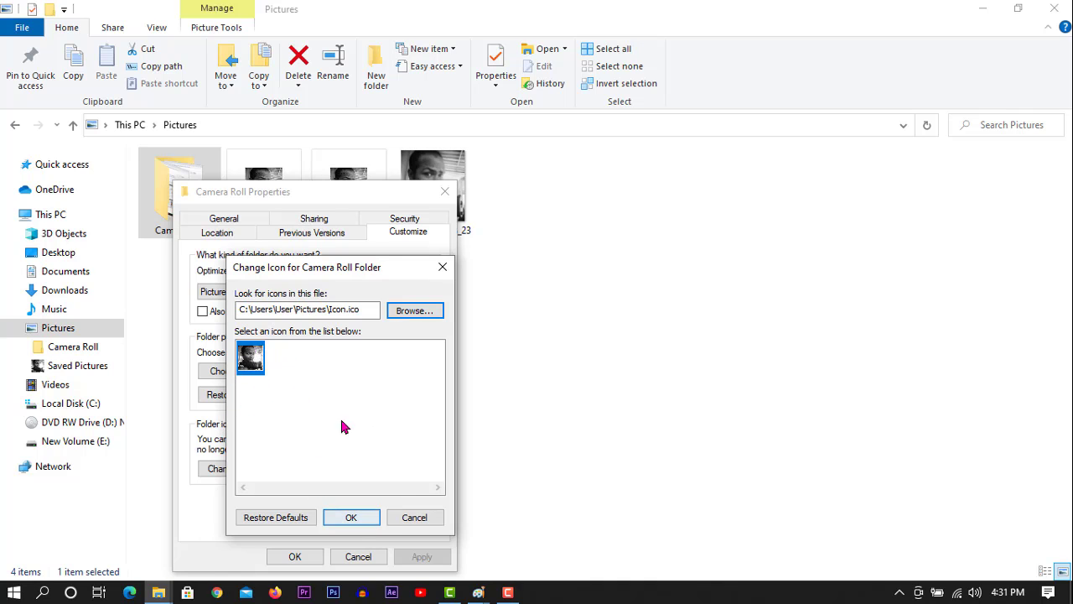
{"action": "left_click", "coordinate": [350, 520]}
{"action": "left_click", "coordinate": [350, 518]}
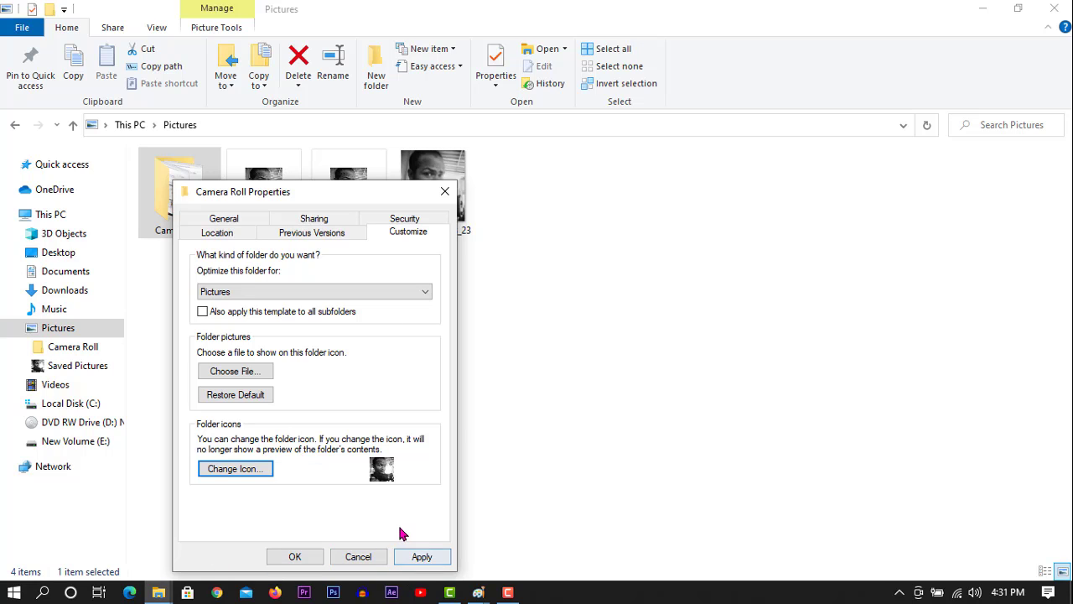
Apply the icon change to the Camera Roll folder, then close its properties and the Pictures window
{"action": "left_click", "coordinate": [422, 557]}
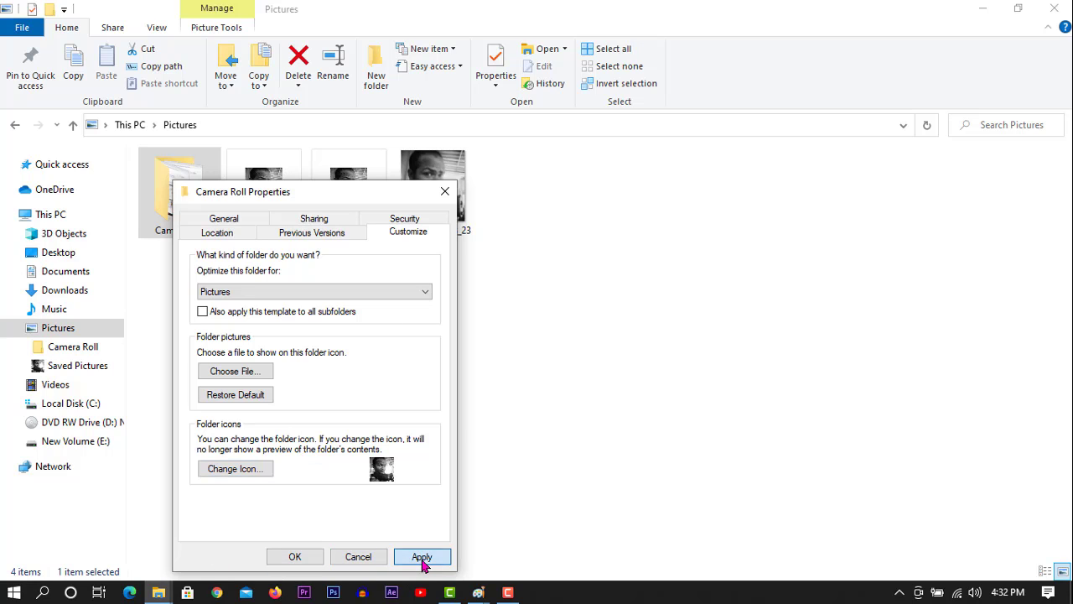
{"action": "left_click", "coordinate": [294, 557]}
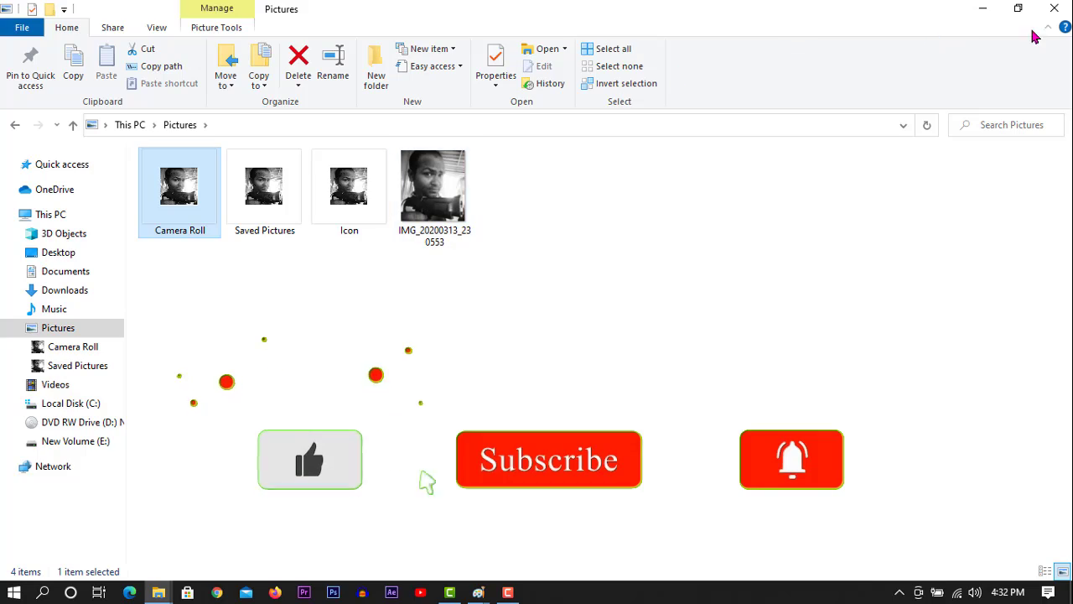
{"action": "left_click", "coordinate": [1054, 9]}
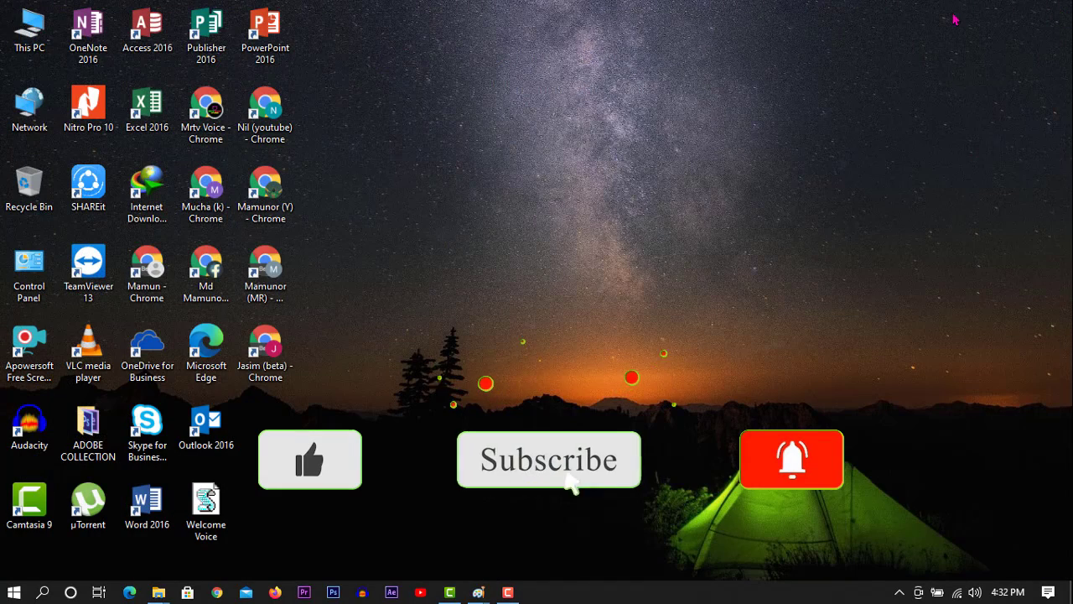
{"action": "right_click", "coordinate": [414, 164]}
{"action": "left_click", "coordinate": [461, 210]}
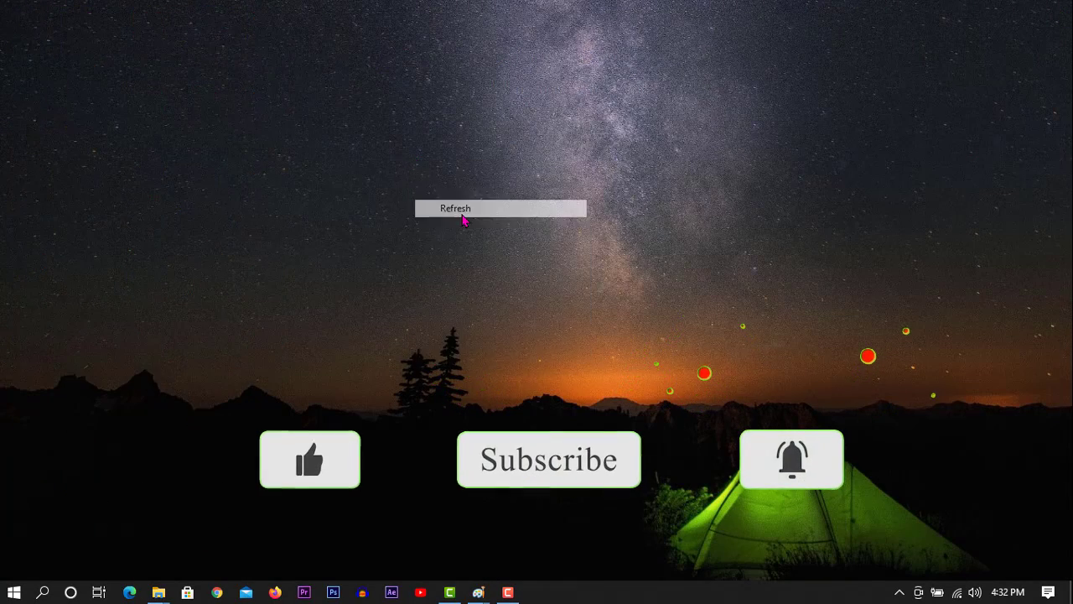
{"action": "right_click", "coordinate": [386, 159]}
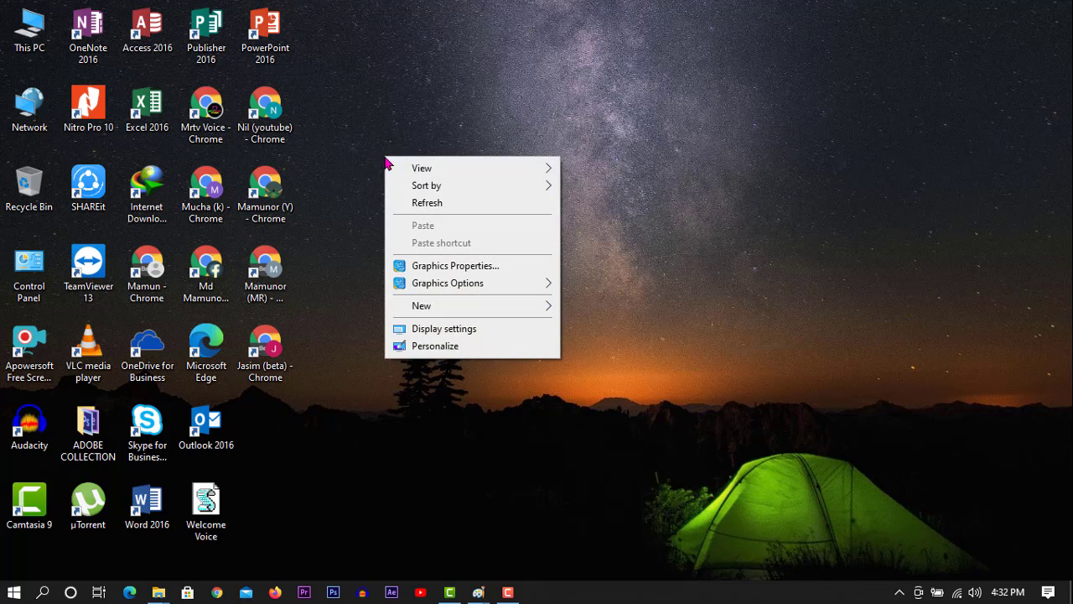
{"action": "left_click", "coordinate": [427, 205]}
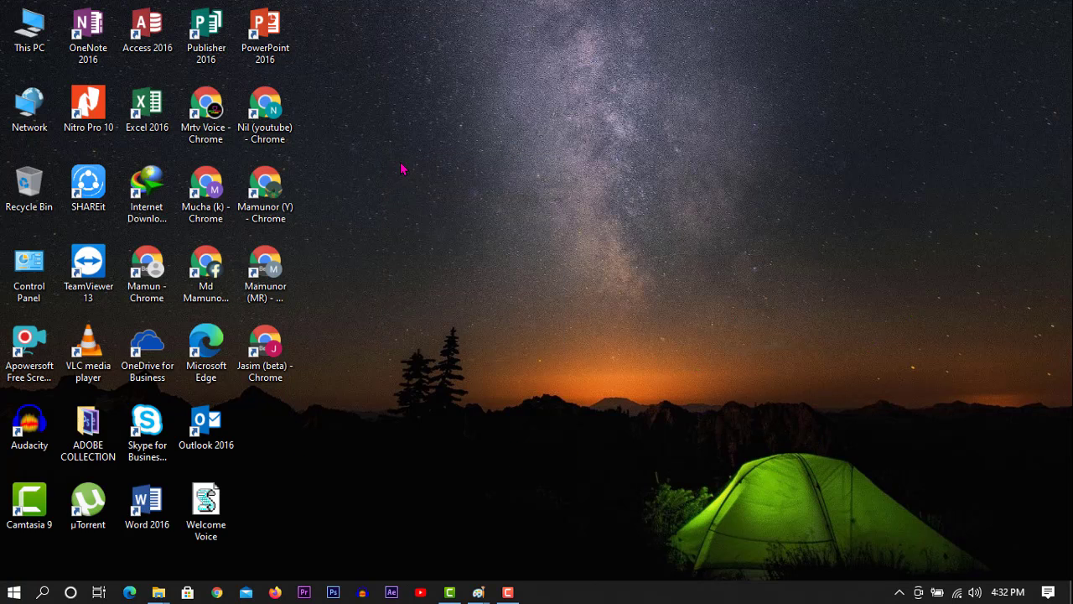
{"action": "right_click", "coordinate": [403, 168]}
{"action": "left_click", "coordinate": [453, 210]}
{"action": "right_click", "coordinate": [433, 191]}
{"action": "left_click", "coordinate": [472, 237]}
{"action": "right_click", "coordinate": [404, 163]}
{"action": "left_click", "coordinate": [441, 205]}
{"action": "right_click", "coordinate": [418, 177]}
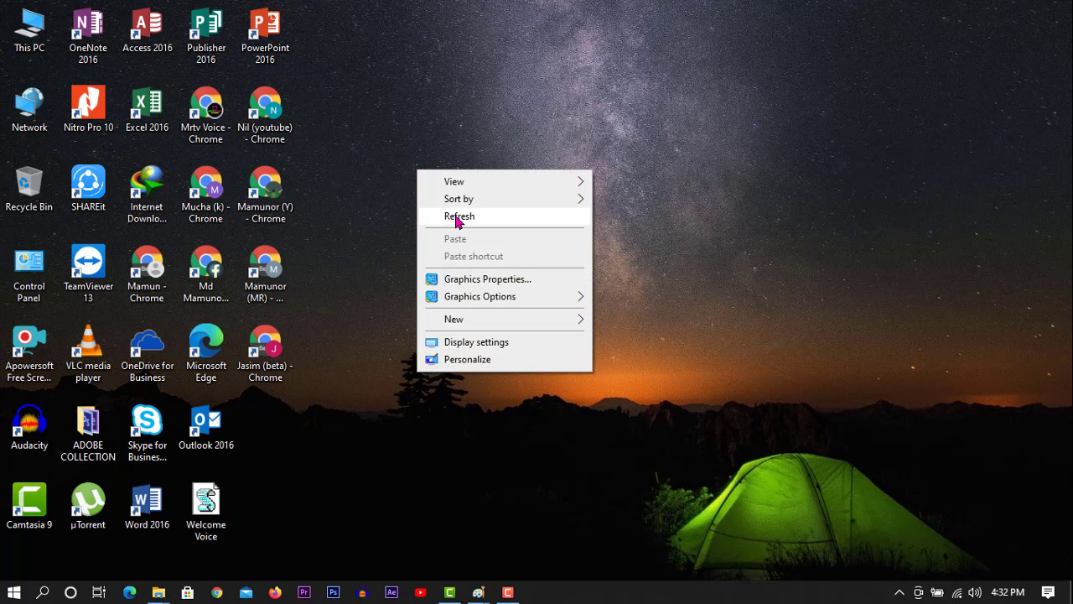
{"action": "left_click", "coordinate": [457, 217]}
{"action": "right_click", "coordinate": [412, 166]}
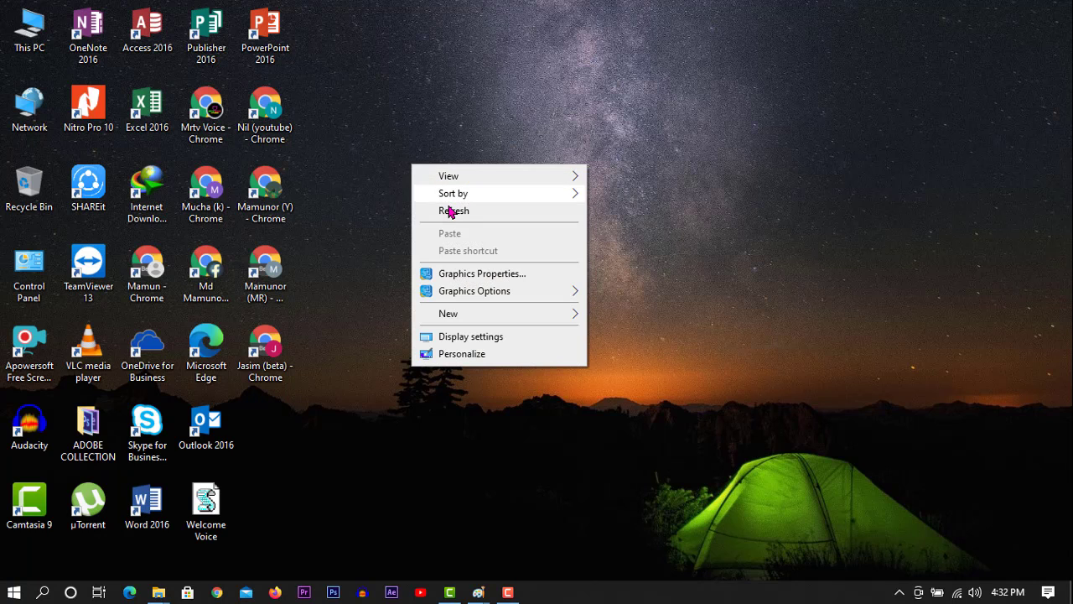
{"action": "left_click", "coordinate": [450, 210]}
{"action": "right_click", "coordinate": [422, 187]}
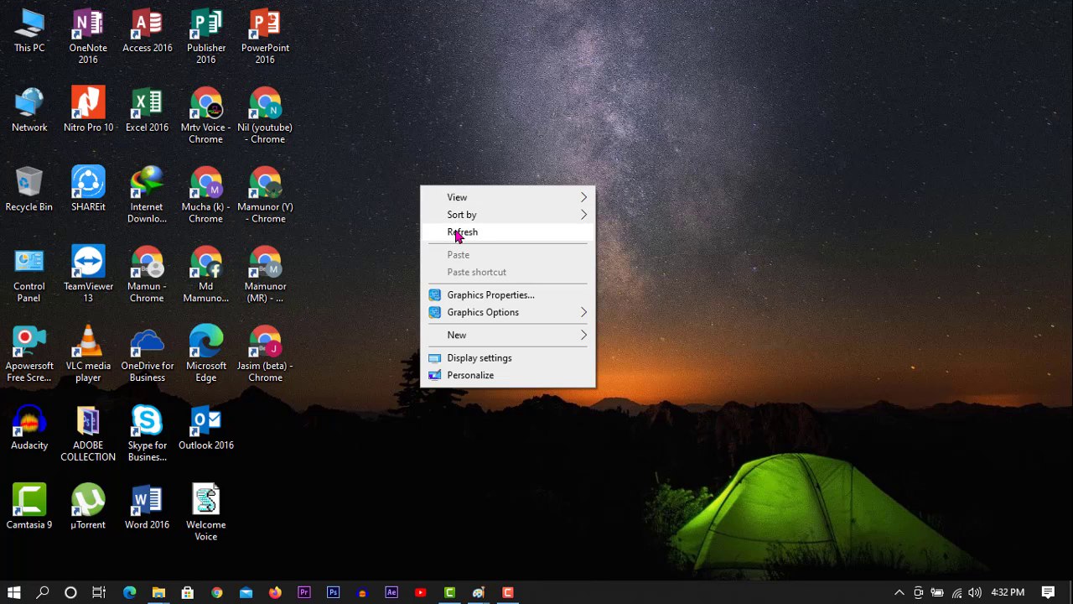
{"action": "left_click", "coordinate": [457, 231]}
{"action": "right_click", "coordinate": [414, 185]}
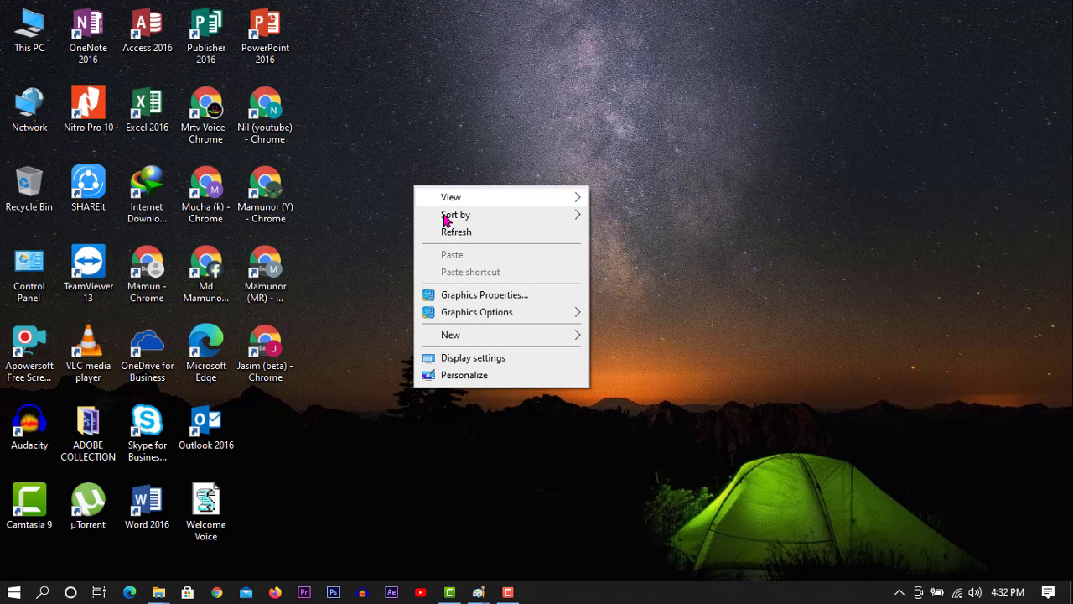
{"action": "left_click", "coordinate": [446, 232]}
{"action": "right_click", "coordinate": [420, 197]}
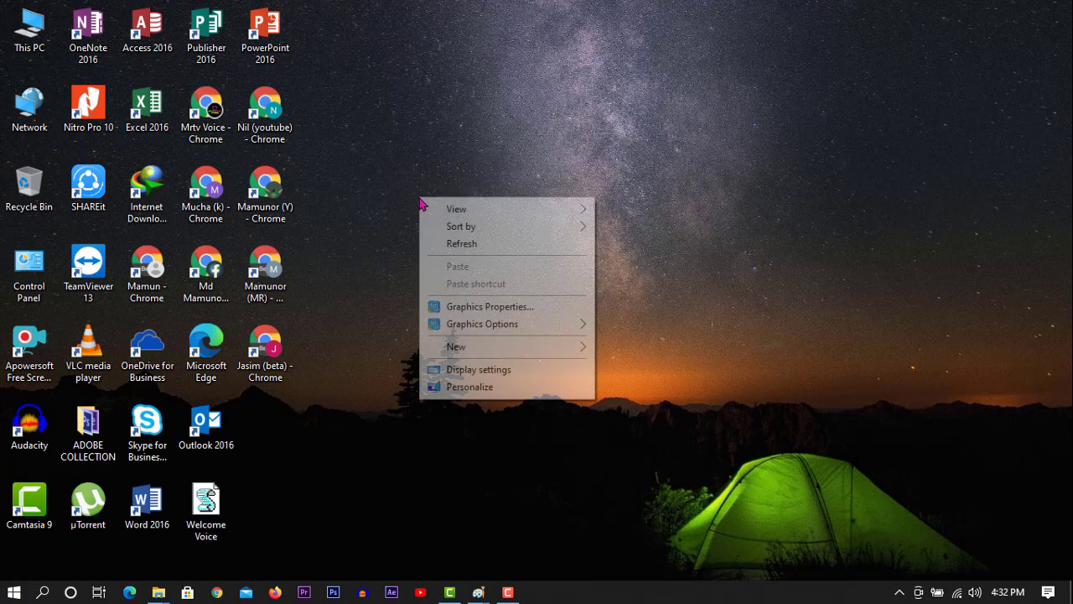
{"action": "left_click", "coordinate": [462, 248]}
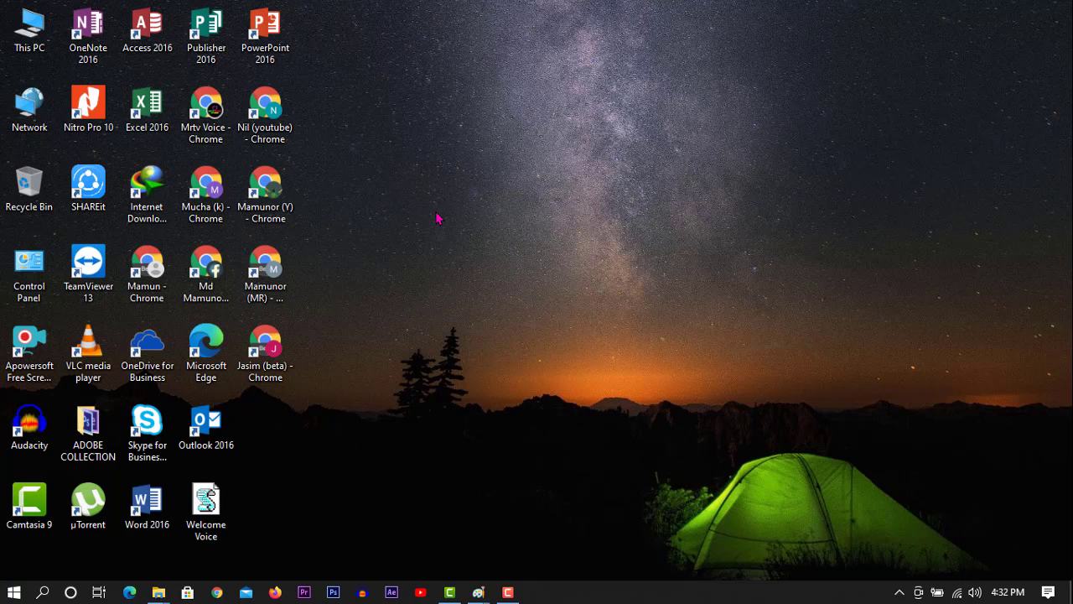
{"action": "right_click", "coordinate": [436, 218]}
{"action": "left_click", "coordinate": [464, 256]}
{"action": "right_click", "coordinate": [440, 214]}
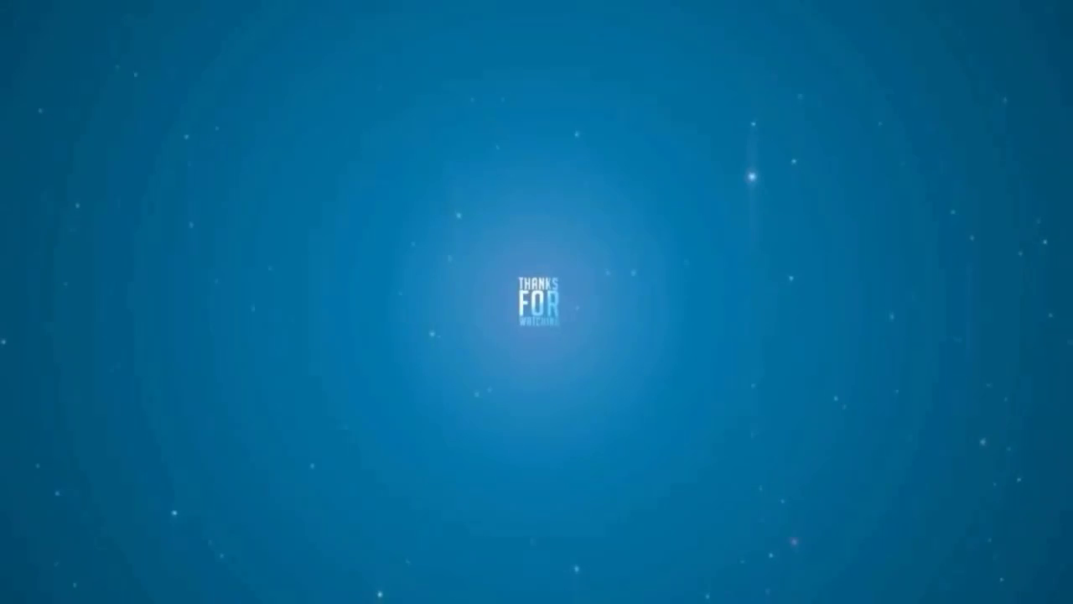